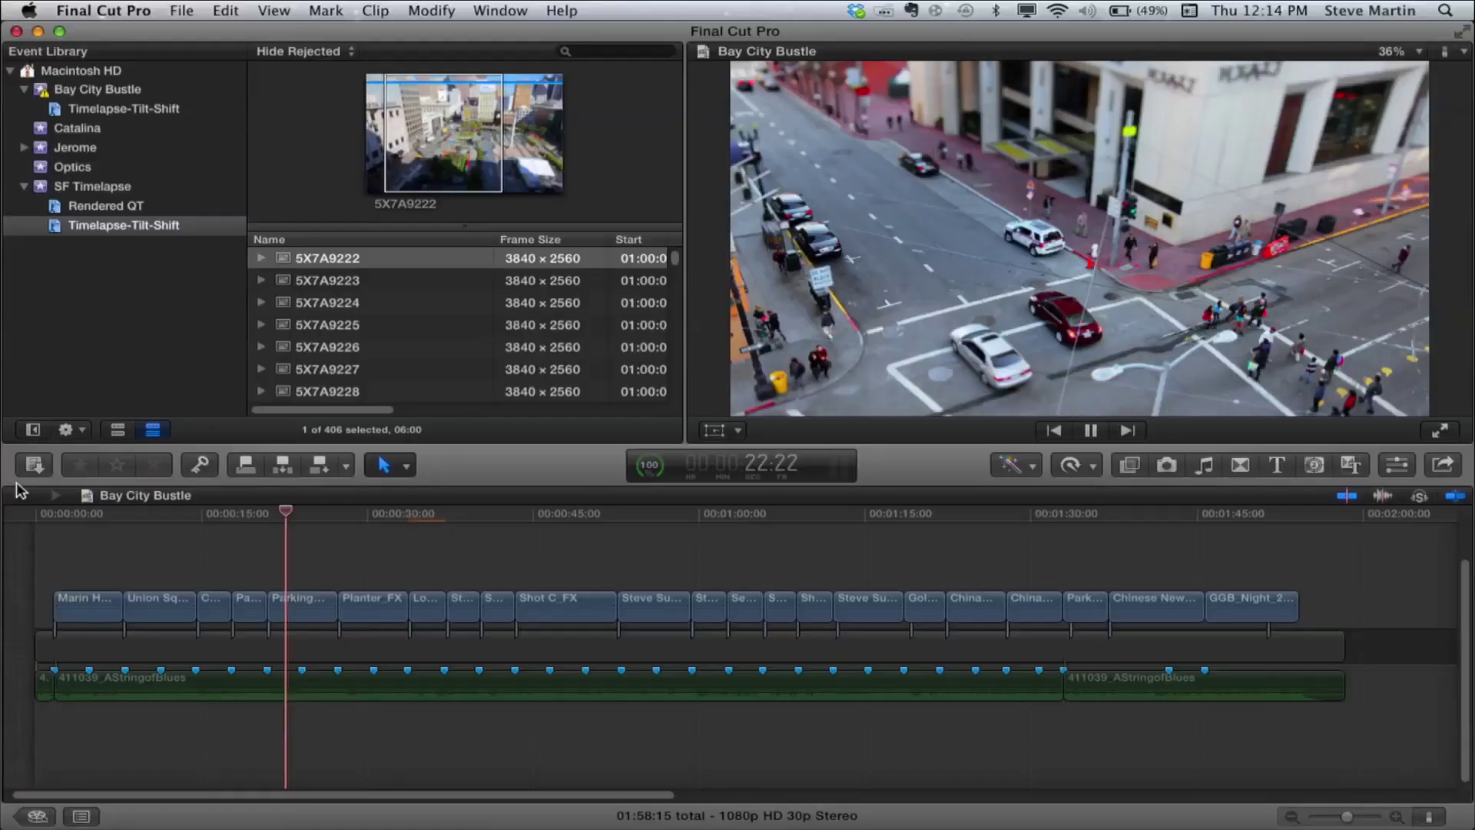
Step: Stop Bay City Bustle playback and switch to the Timelapse-Tilt-Shift folder in Finder
key("space")
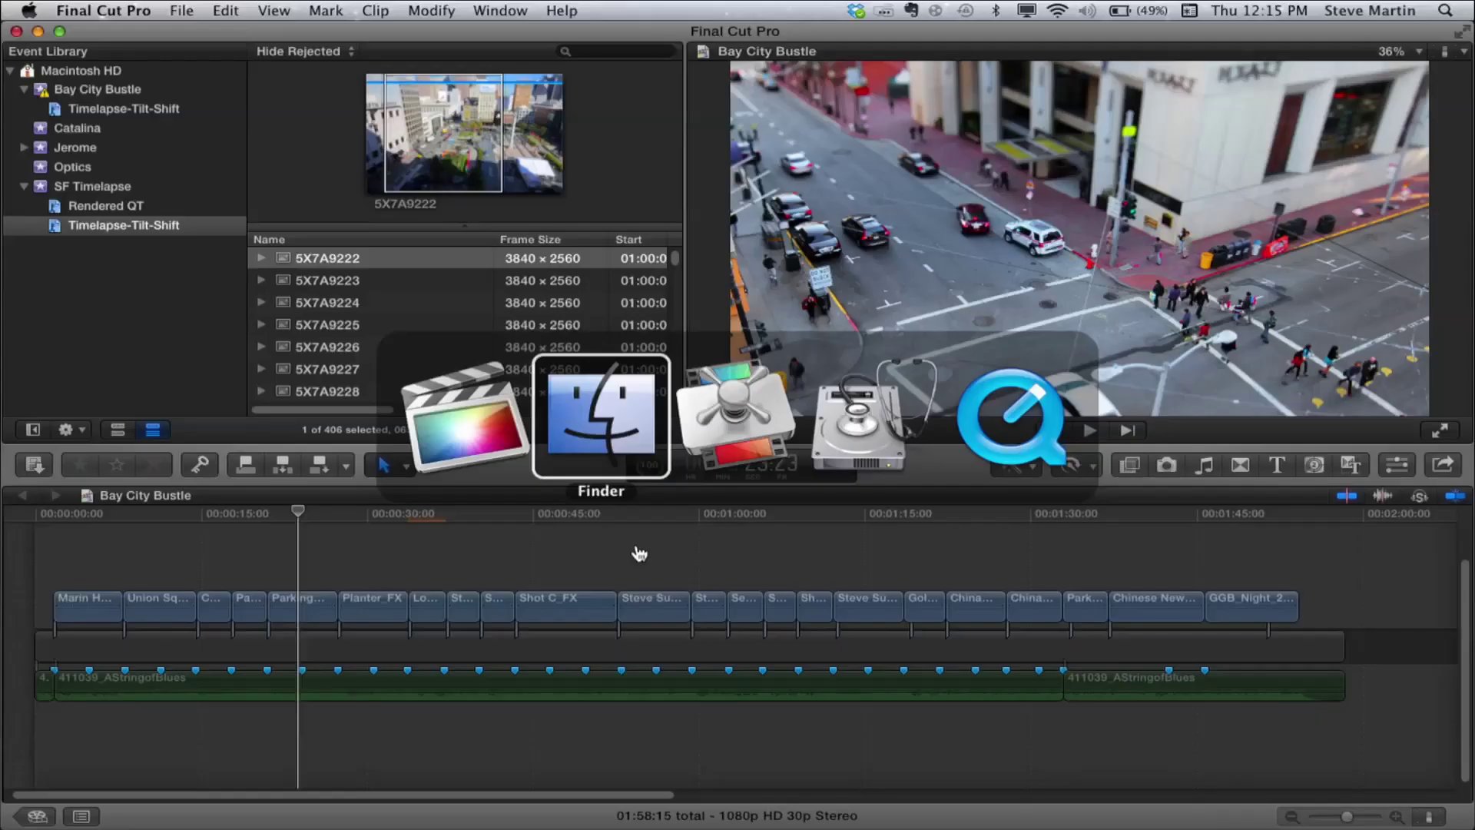
key("super+Tab")
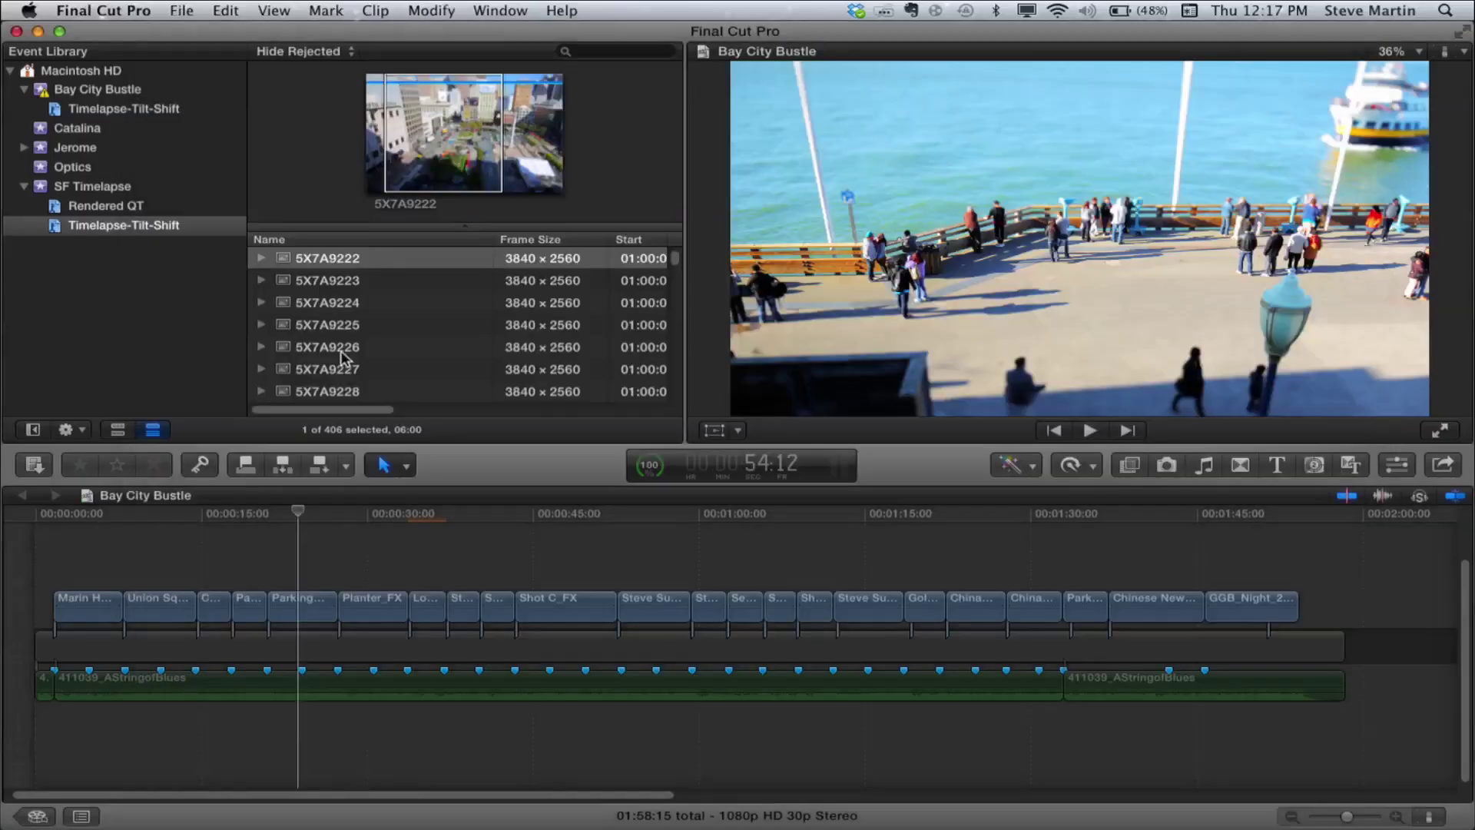
Step: Preview the 5X7A9223 still, then switch to the Timelapse-Tilt-Shift folder in Finder
left_click(340, 282)
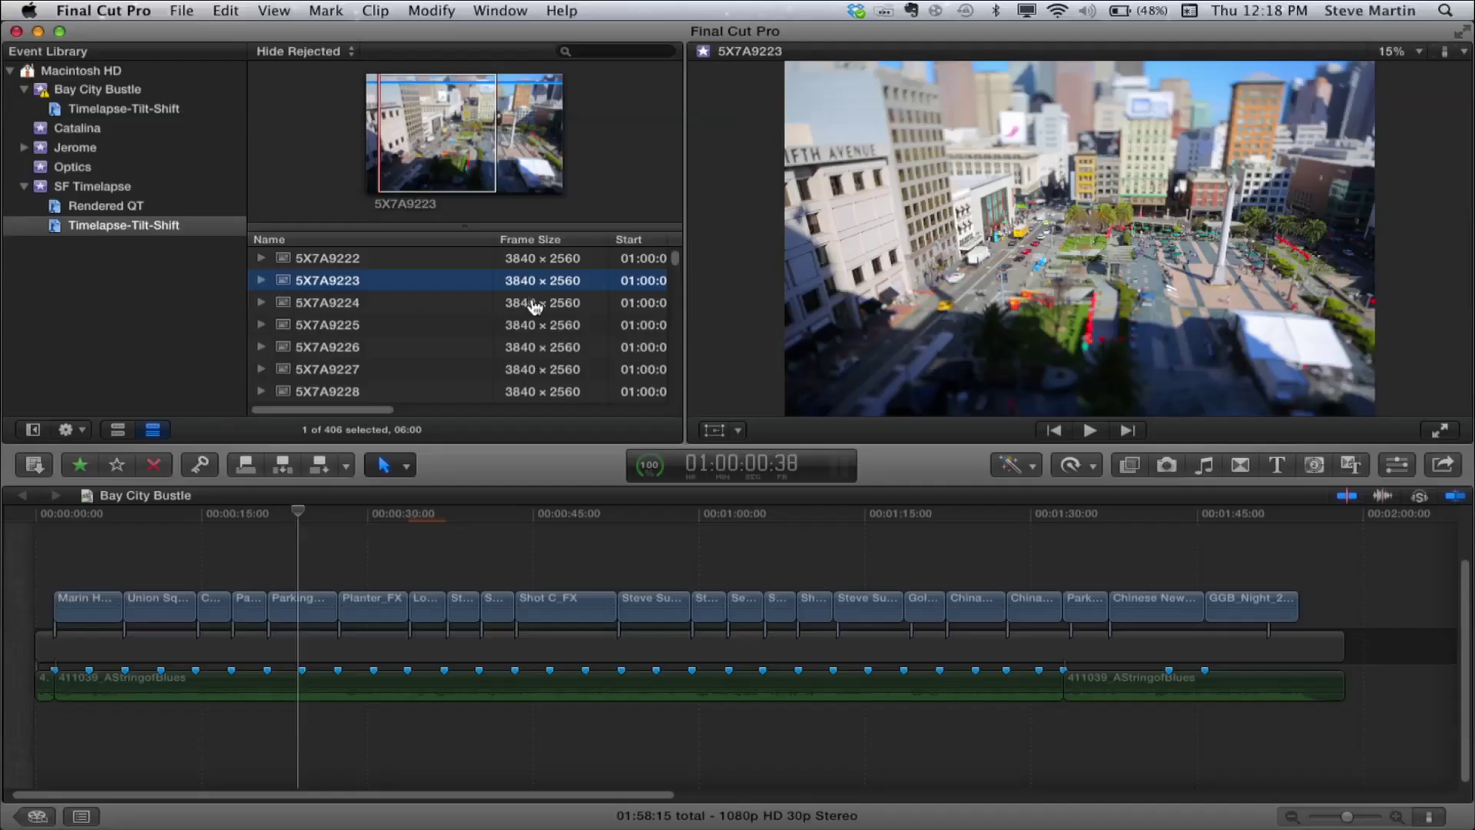
key("super+Tab")
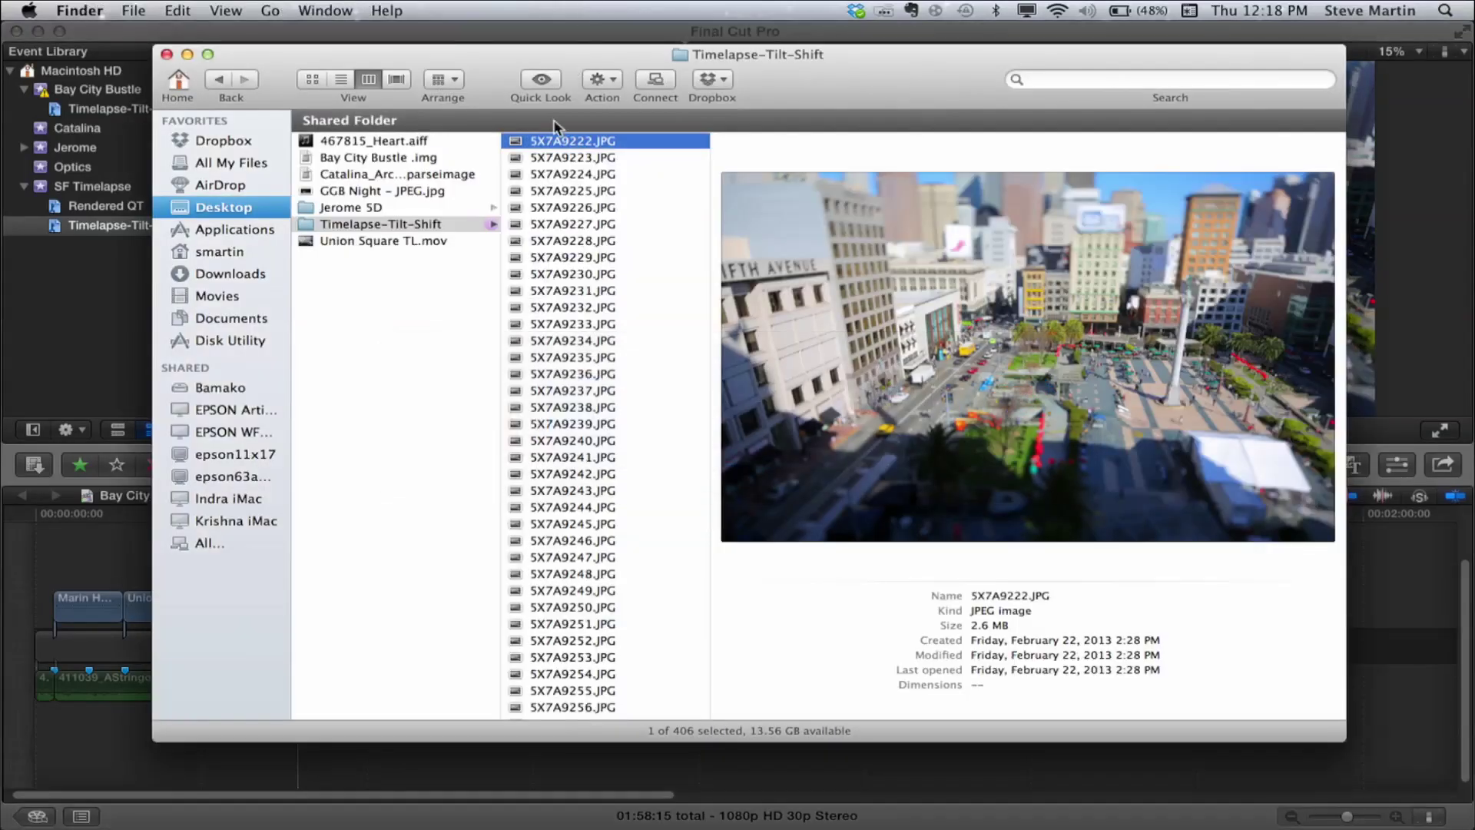
mouse_move(870, 816)
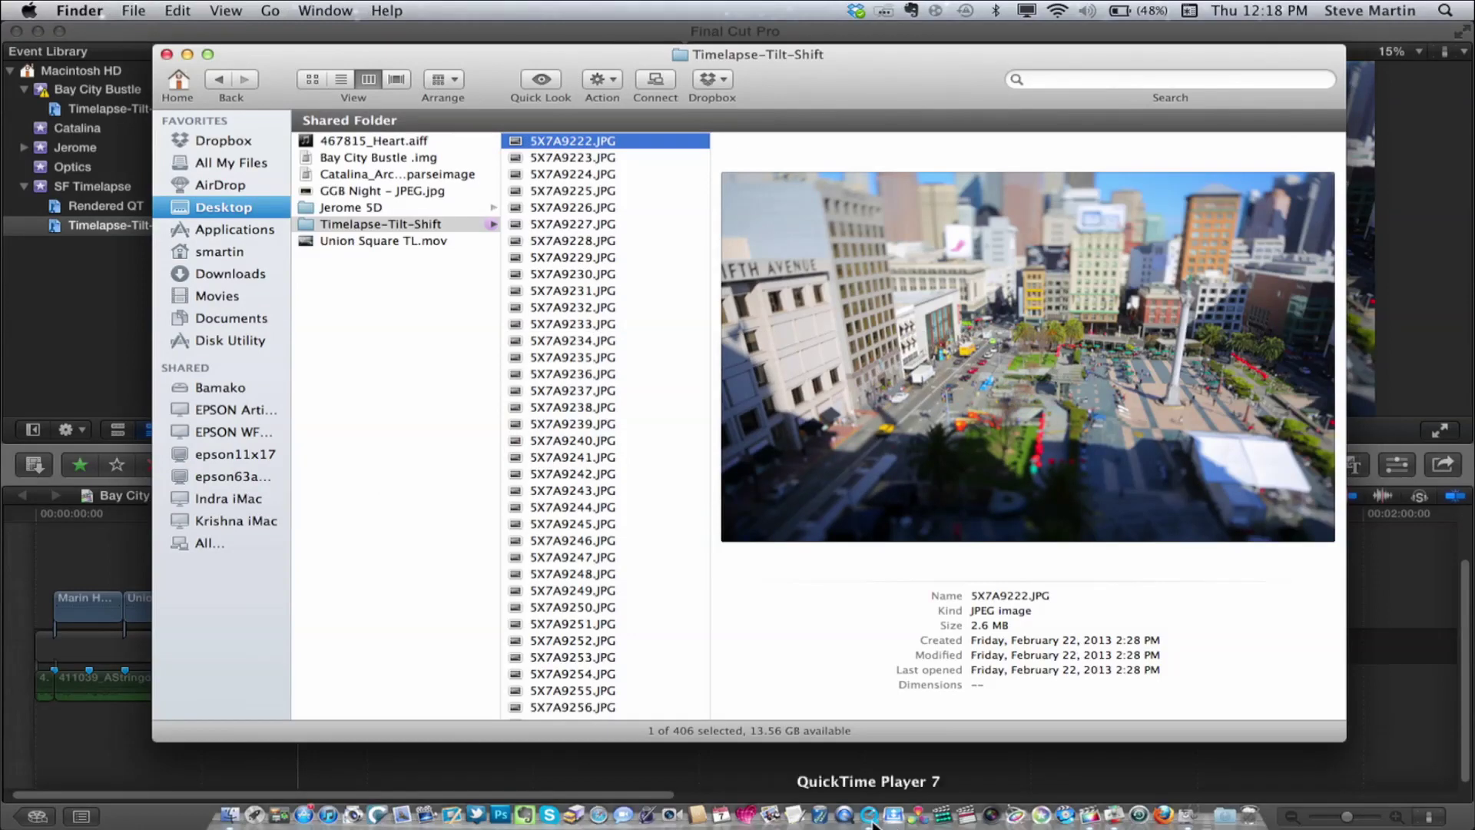
Step: Bring QuickTime Player 7 forward and choose Open Image Sequence
left_click(869, 816)
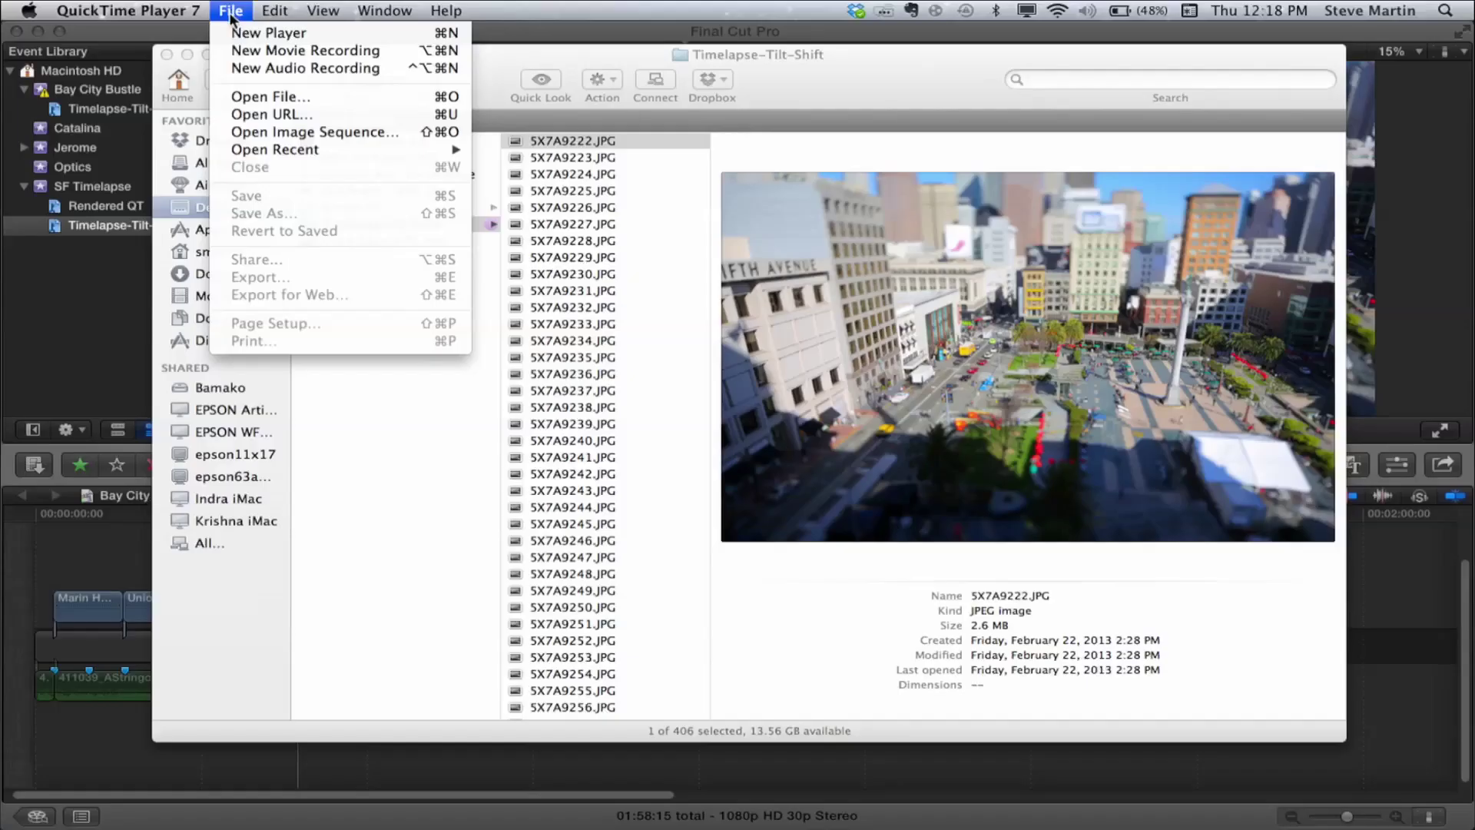
left_click(263, 131)
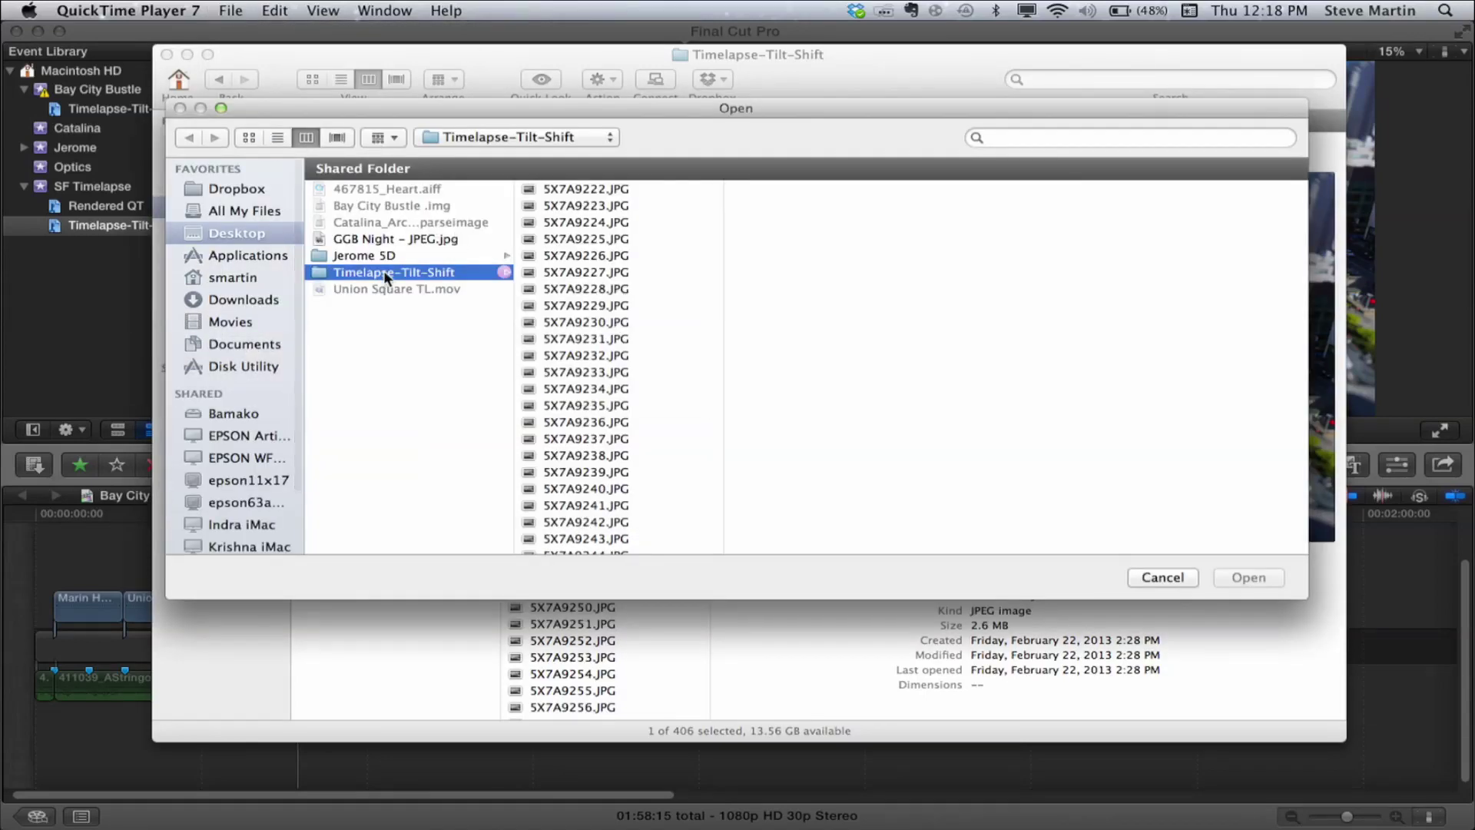
Step: Open the JPEGs starting at 5X7A9222.JPG as a 30 fps image sequence movie
left_click(578, 189)
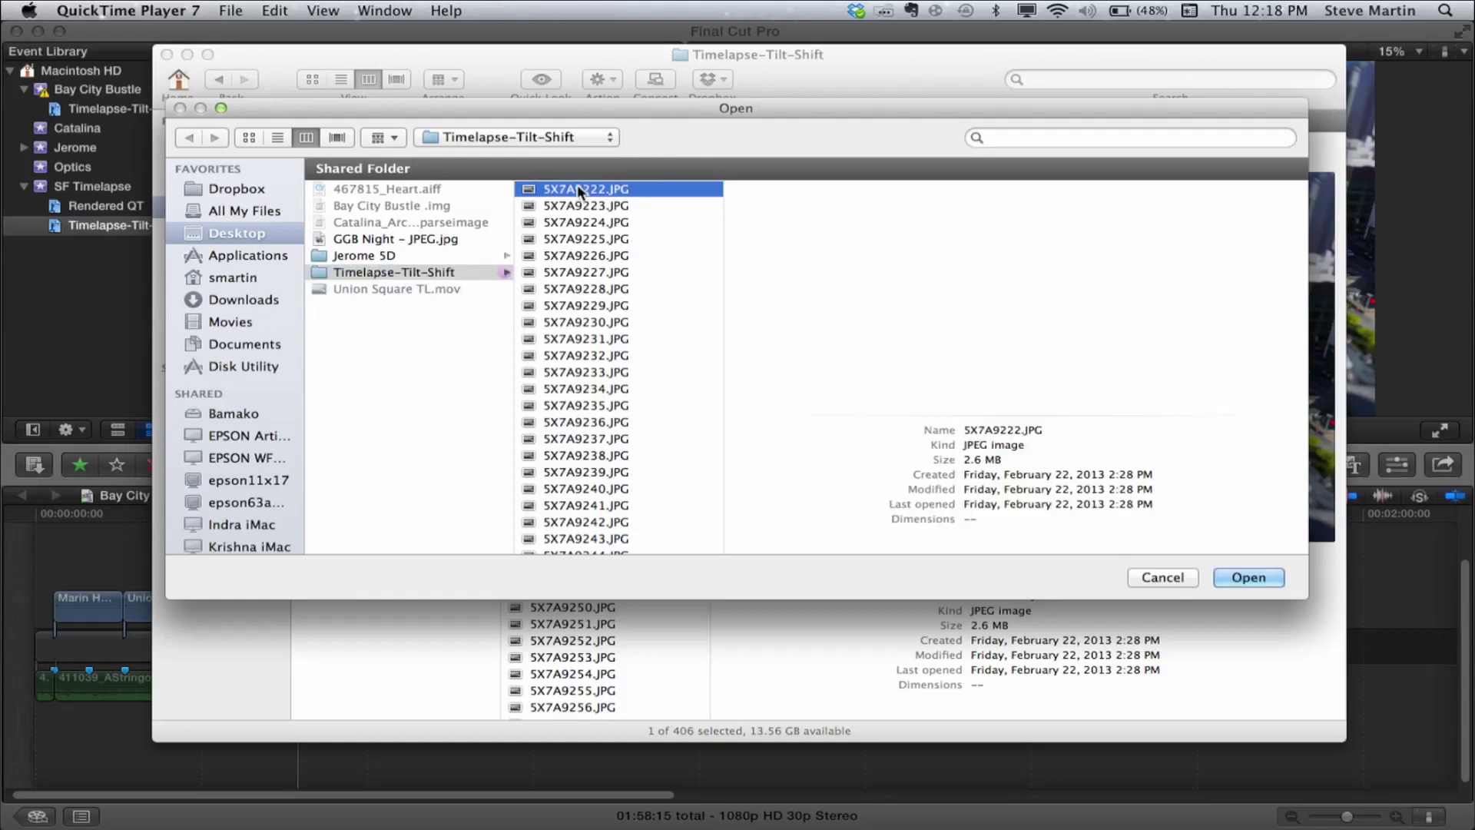
left_click(1259, 583)
left_click(745, 212)
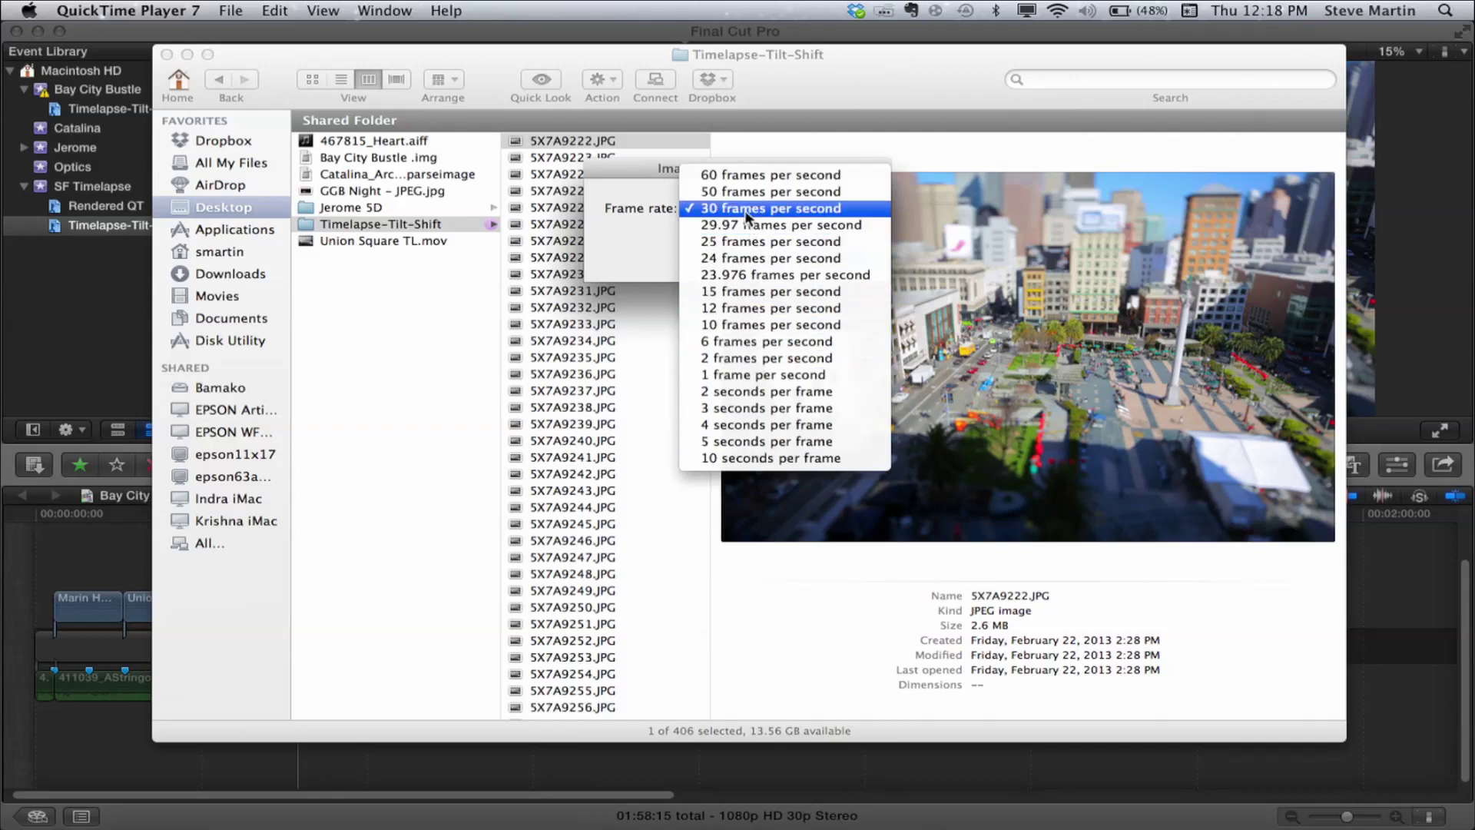
left_click(743, 210)
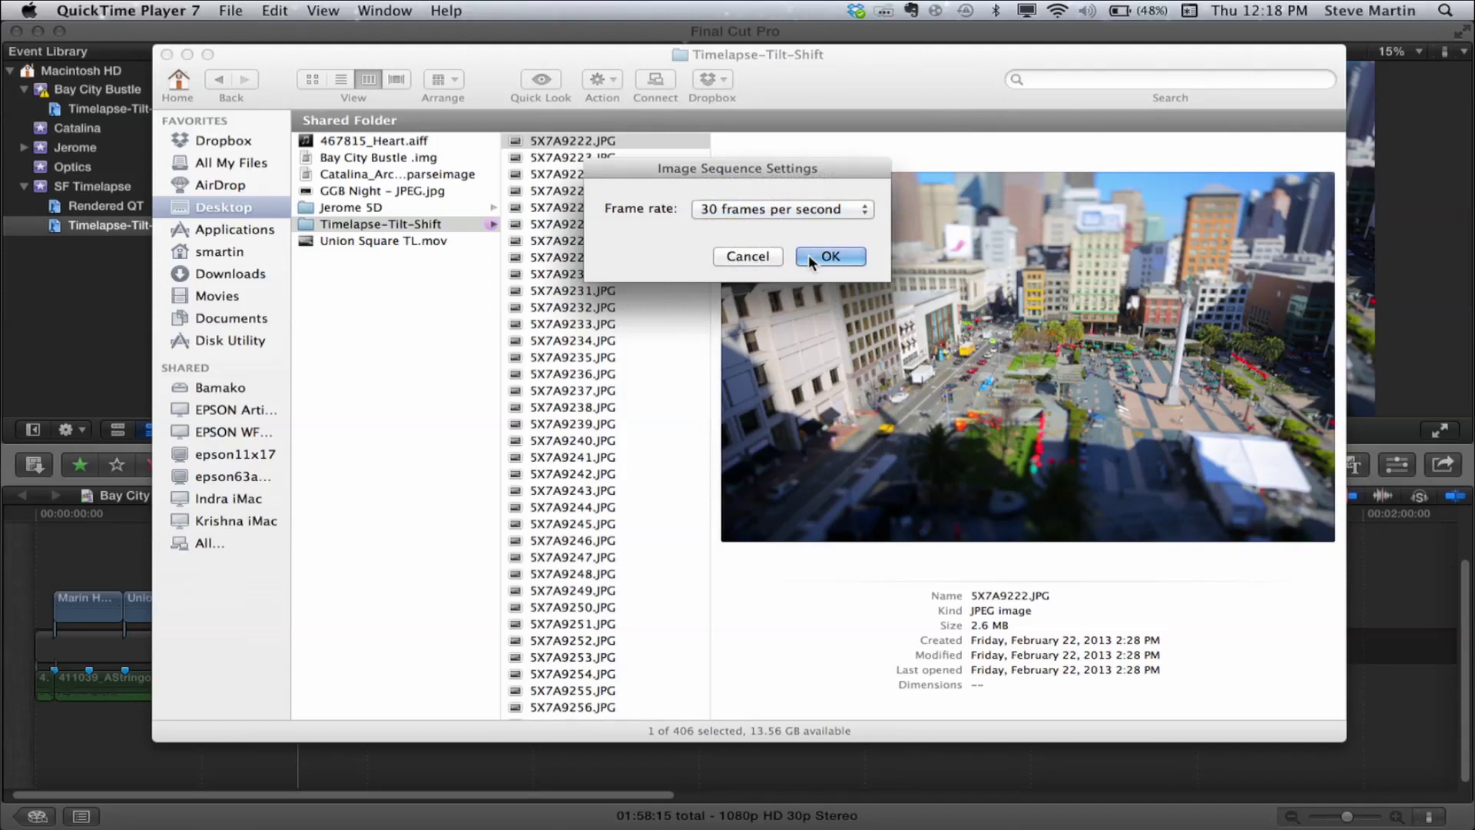
left_click(808, 255)
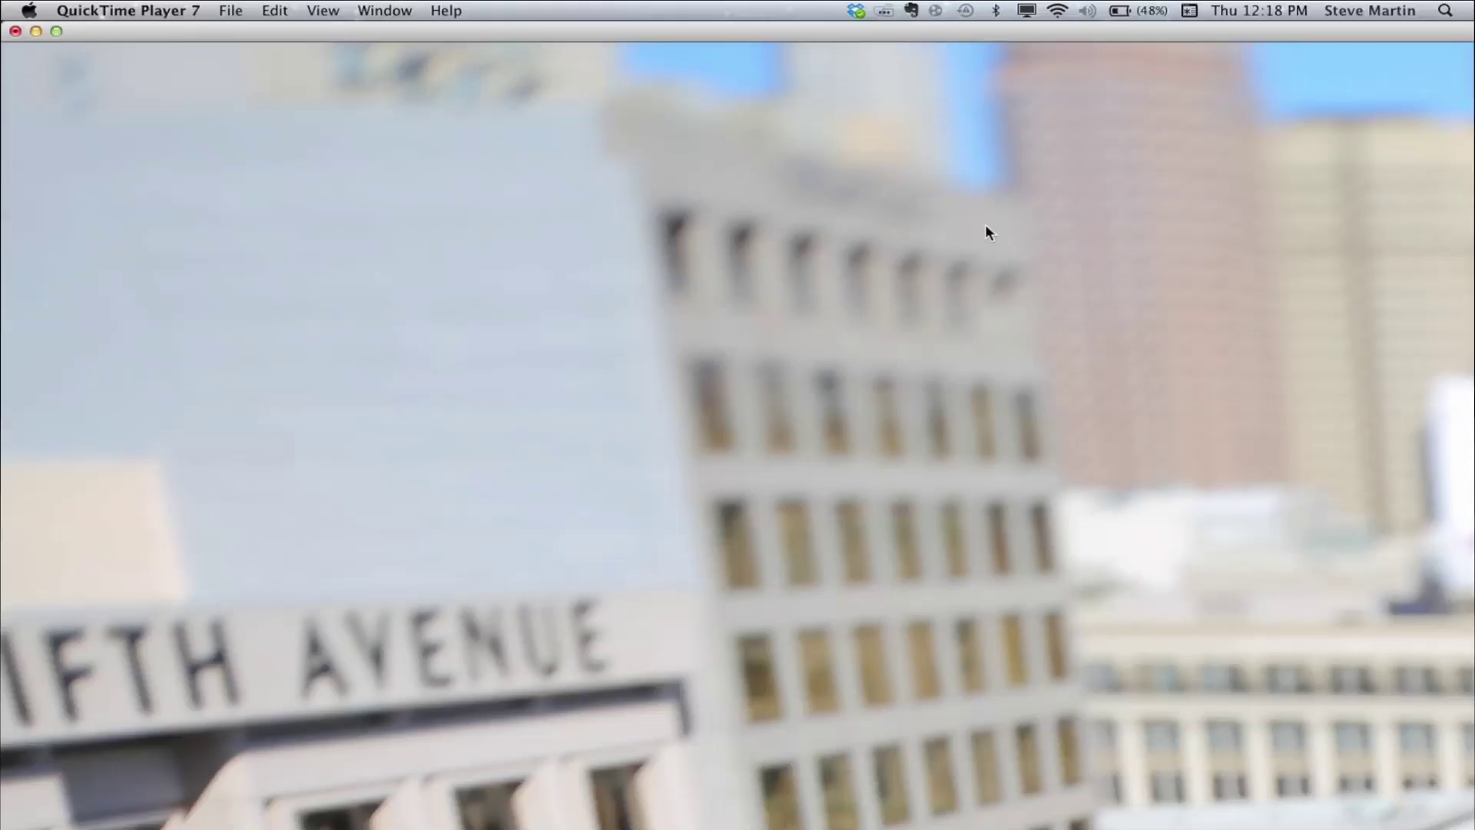
Step: Fit the Untitled movie to the screen and scrub ahead past three seconds
key("super+3")
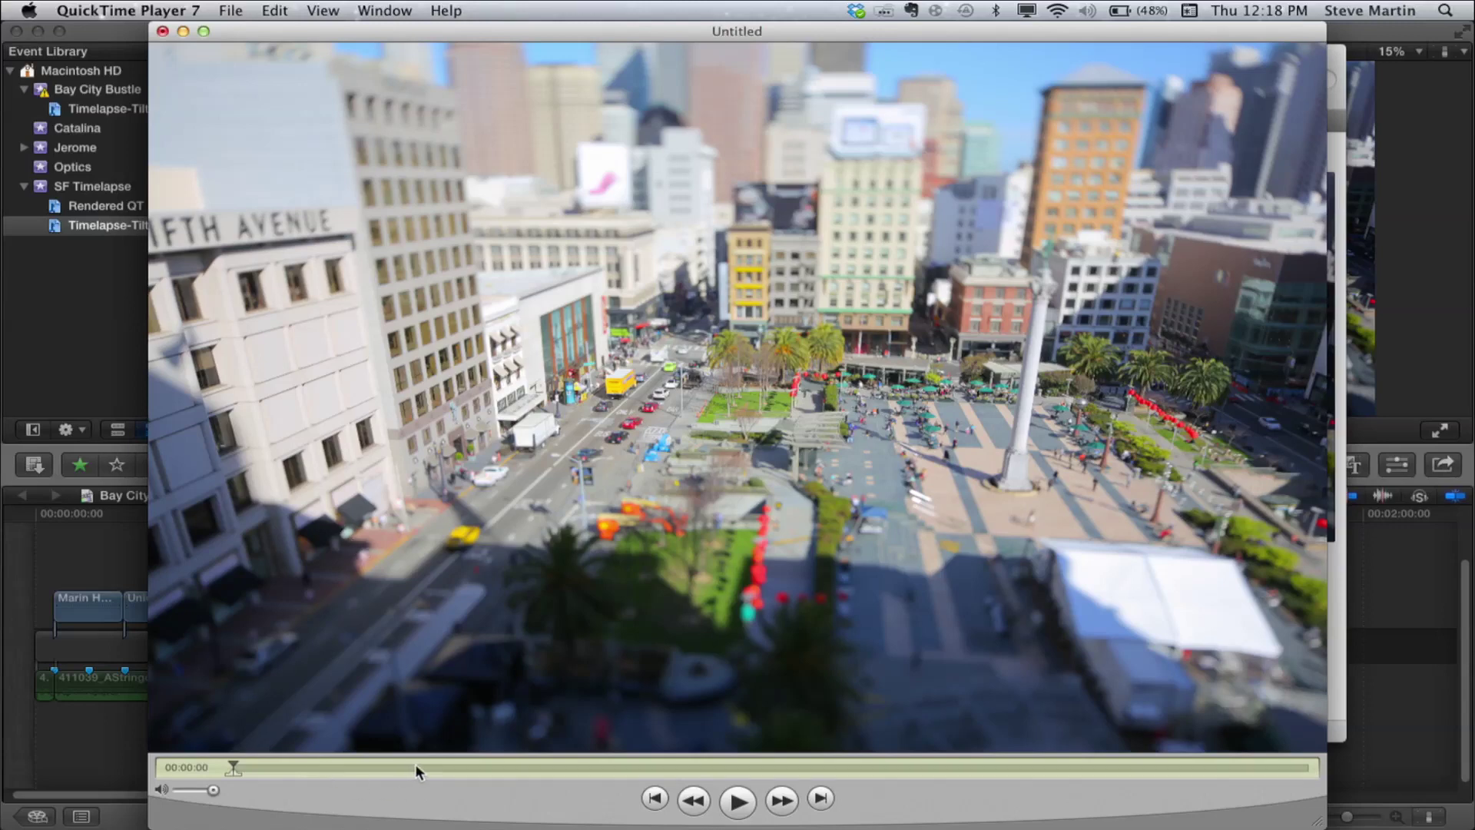
left_click_drag(415, 763, 492, 768)
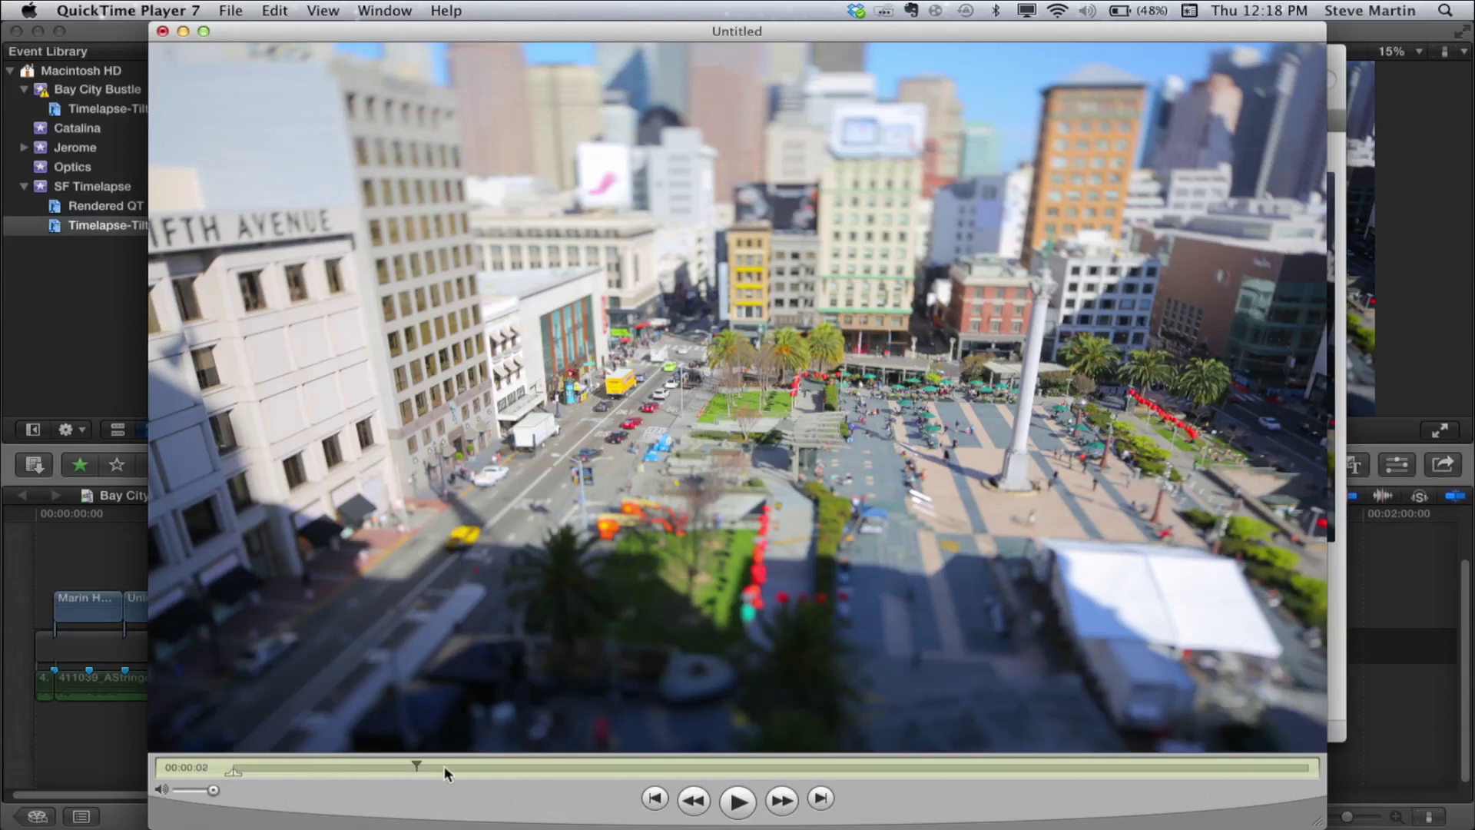
left_click(536, 766)
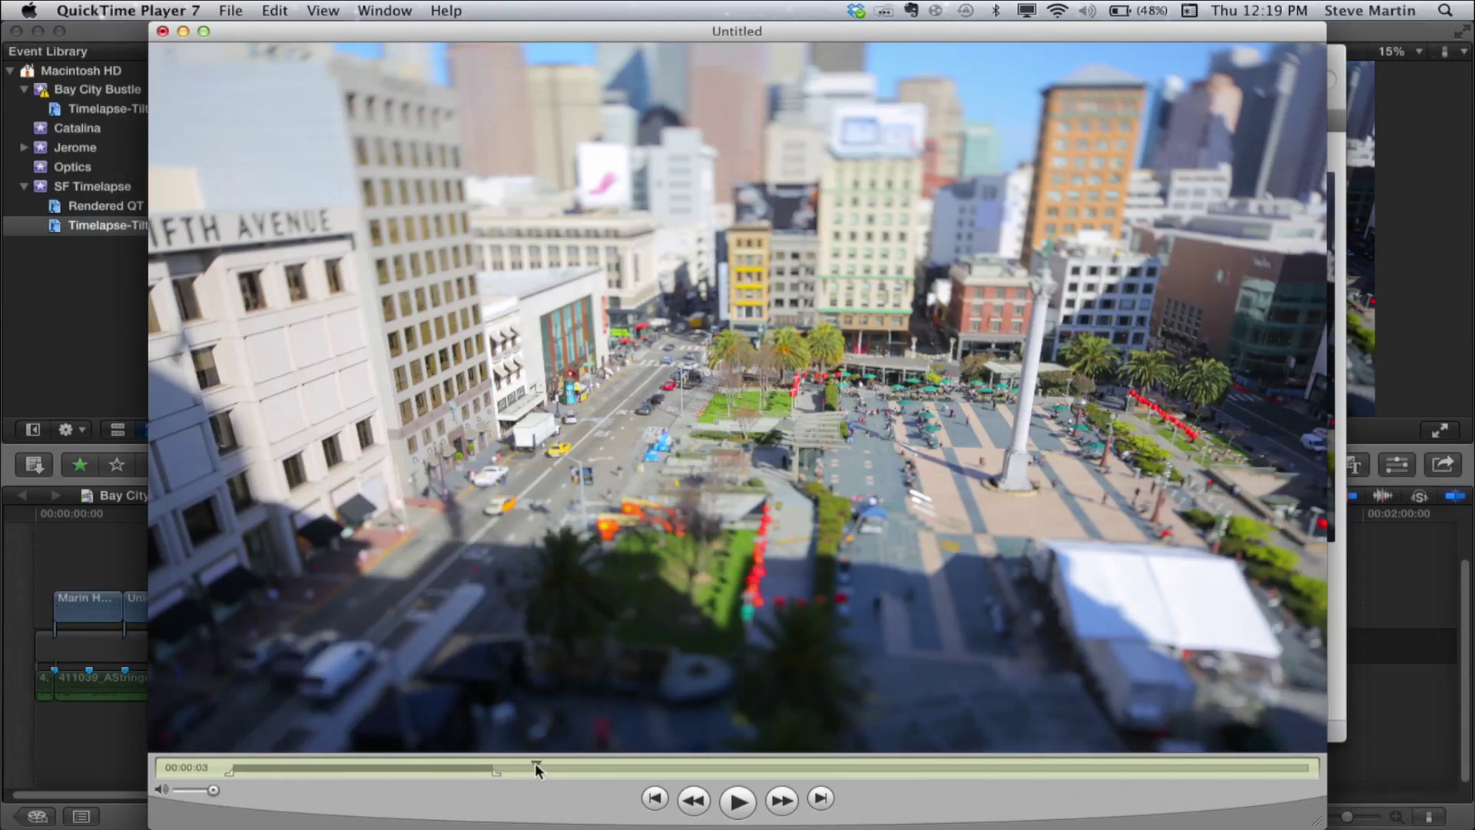
Step: Start exporting the sequence movie, cancel the export, and reopen the File menu
left_click(229, 10)
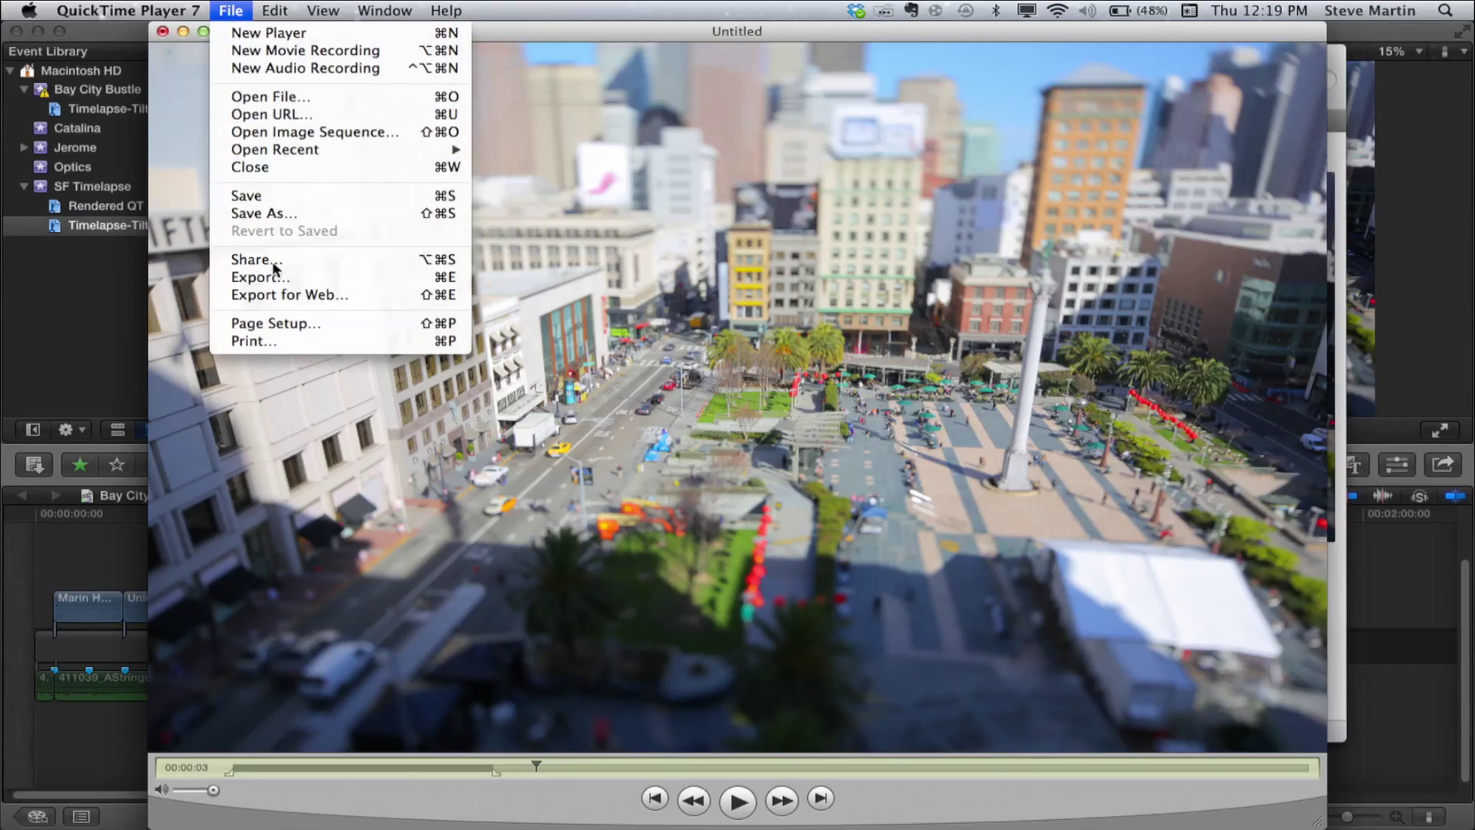
left_click(277, 282)
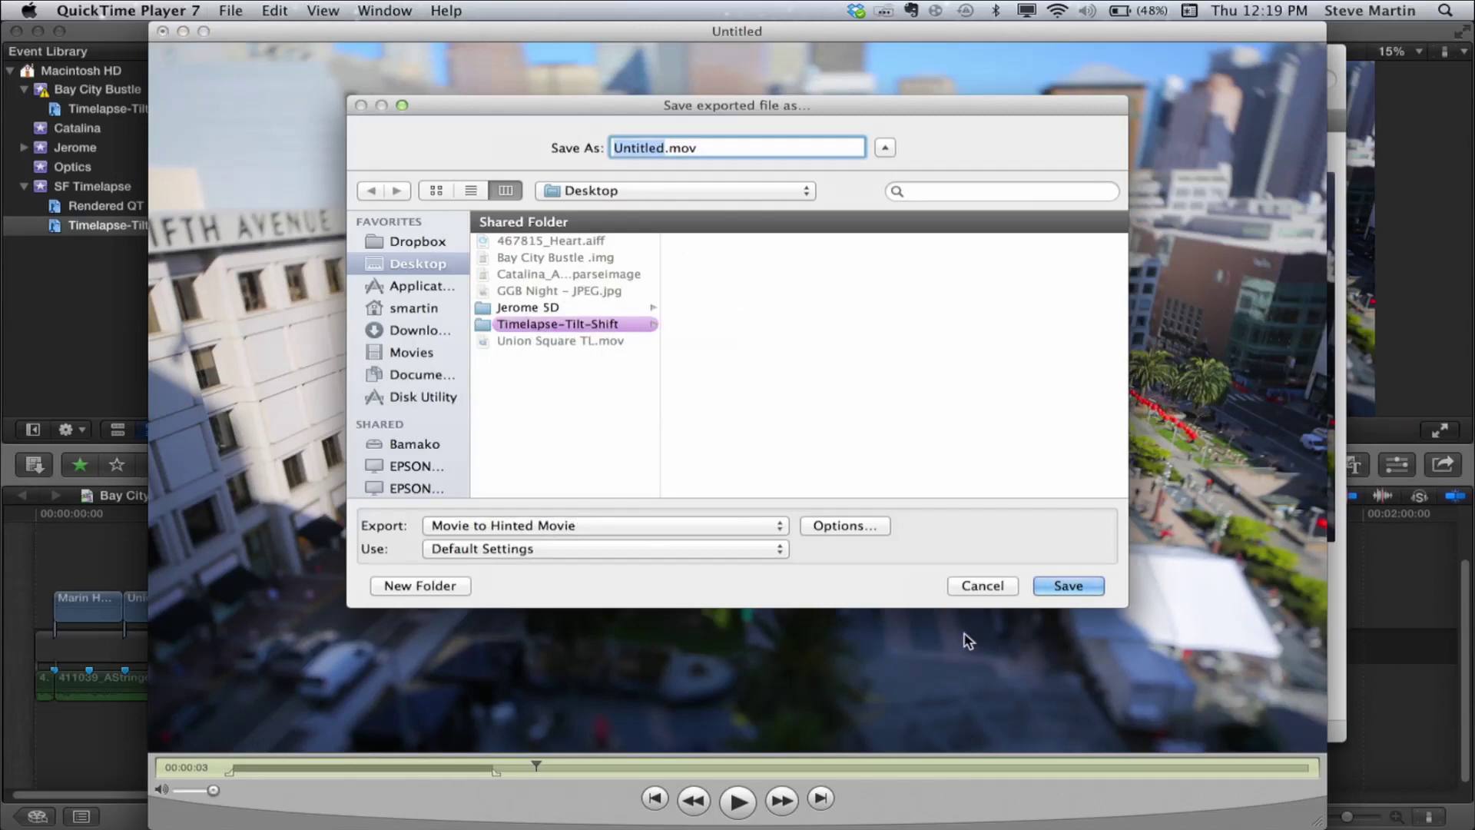
left_click(966, 591)
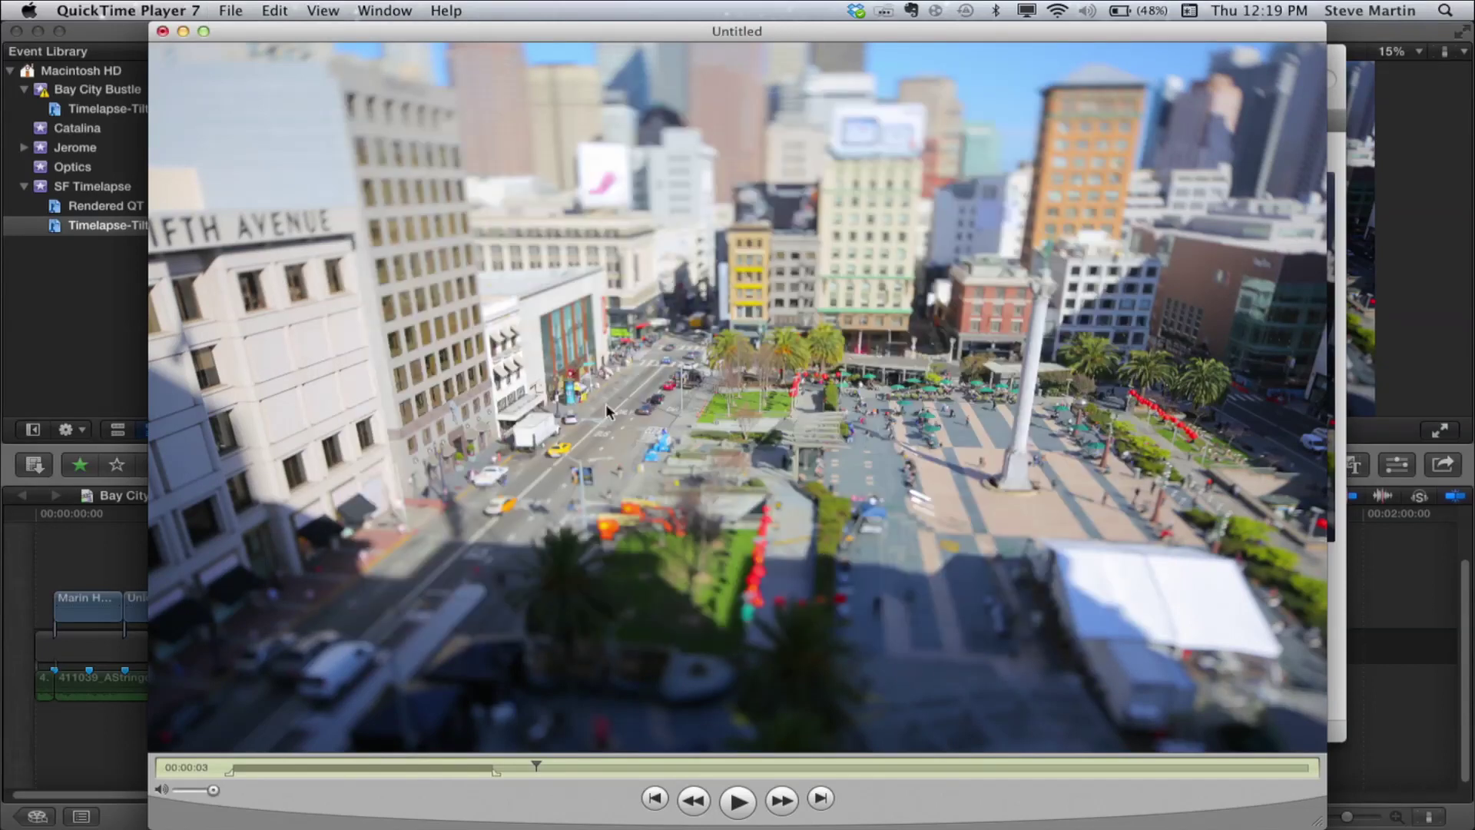
left_click(229, 10)
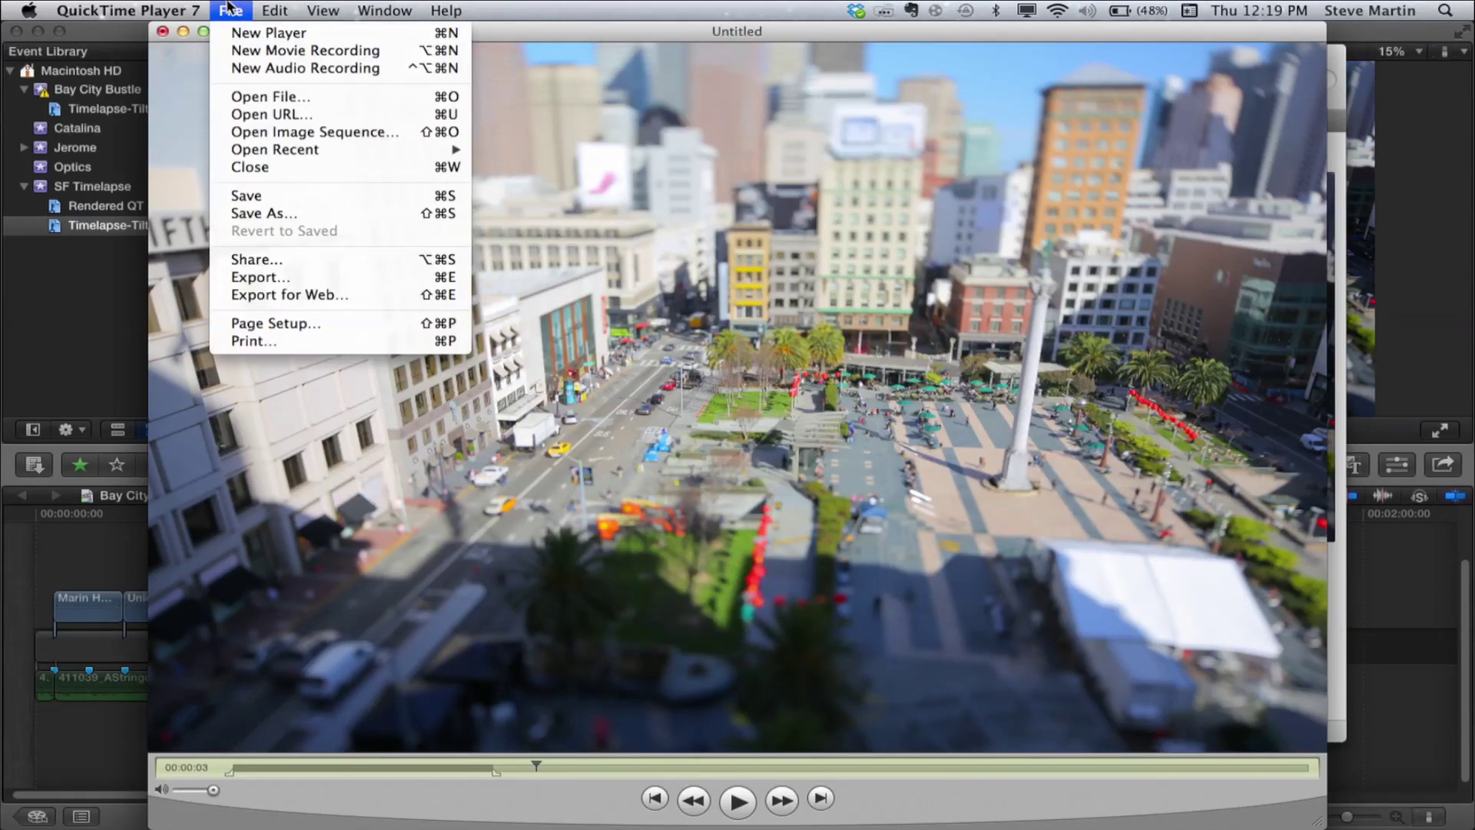
left_click(253, 215)
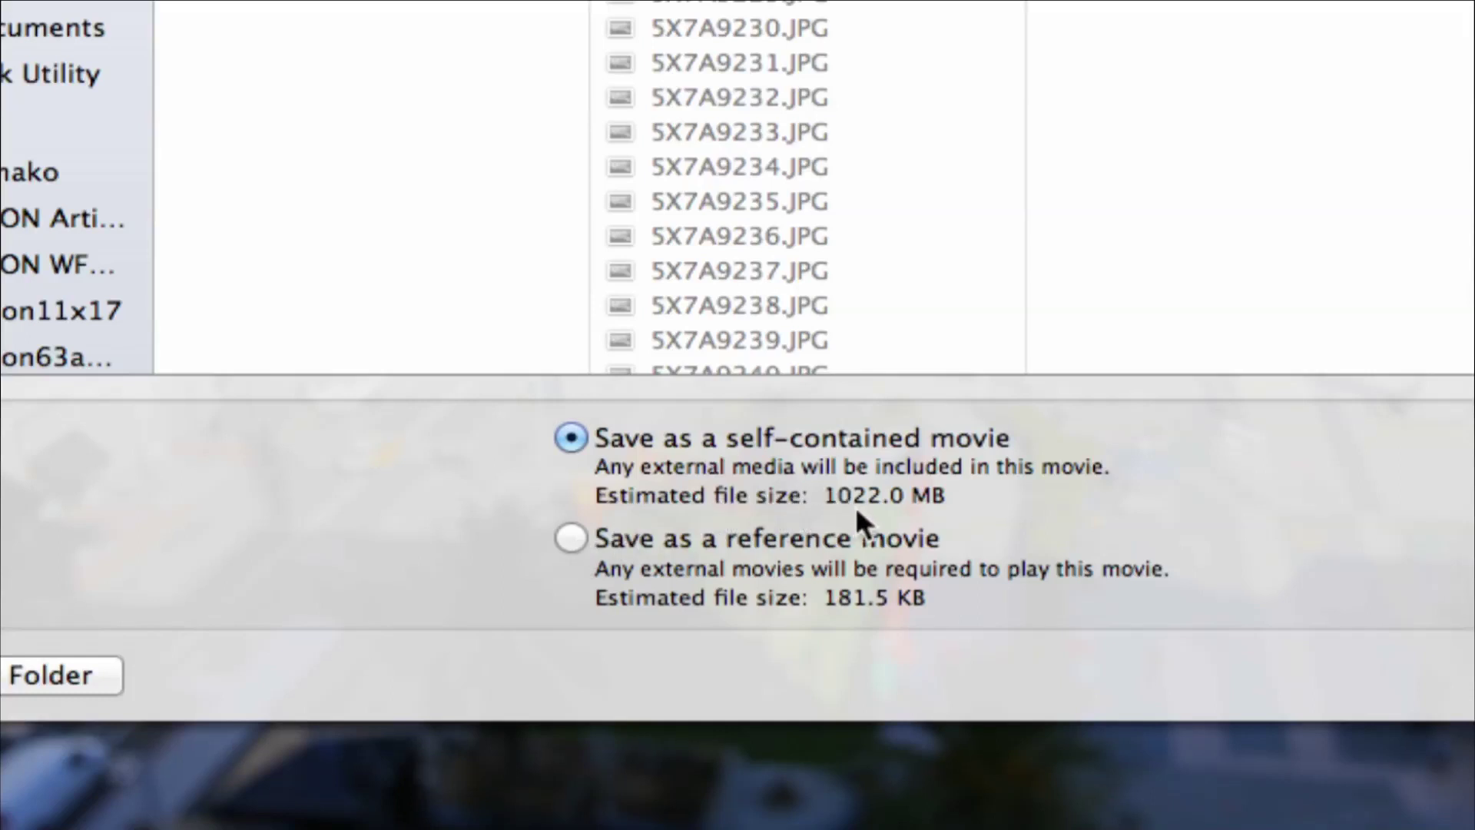
left_click(577, 536)
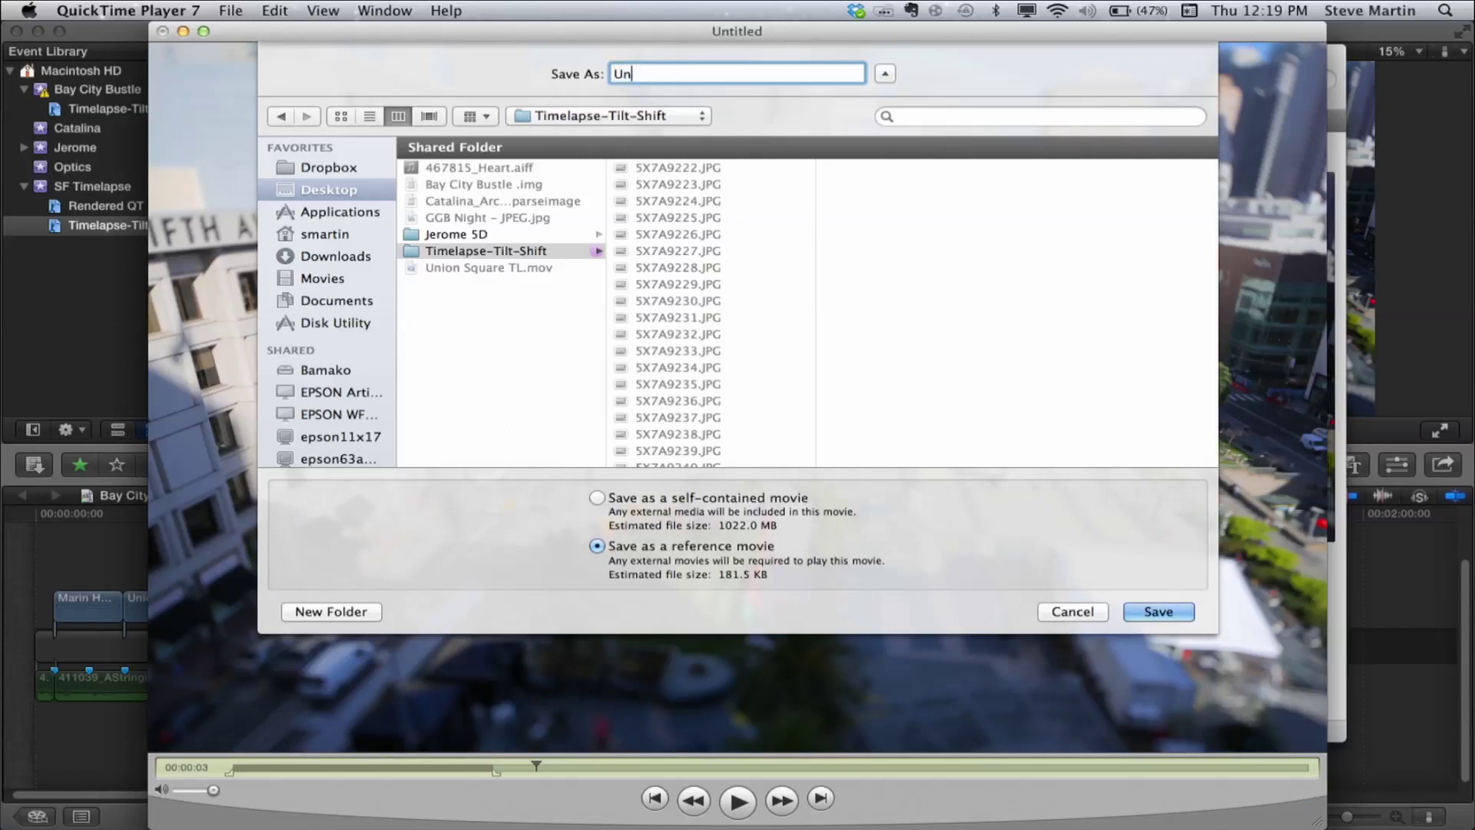
type("ion Square TL")
left_click(1071, 611)
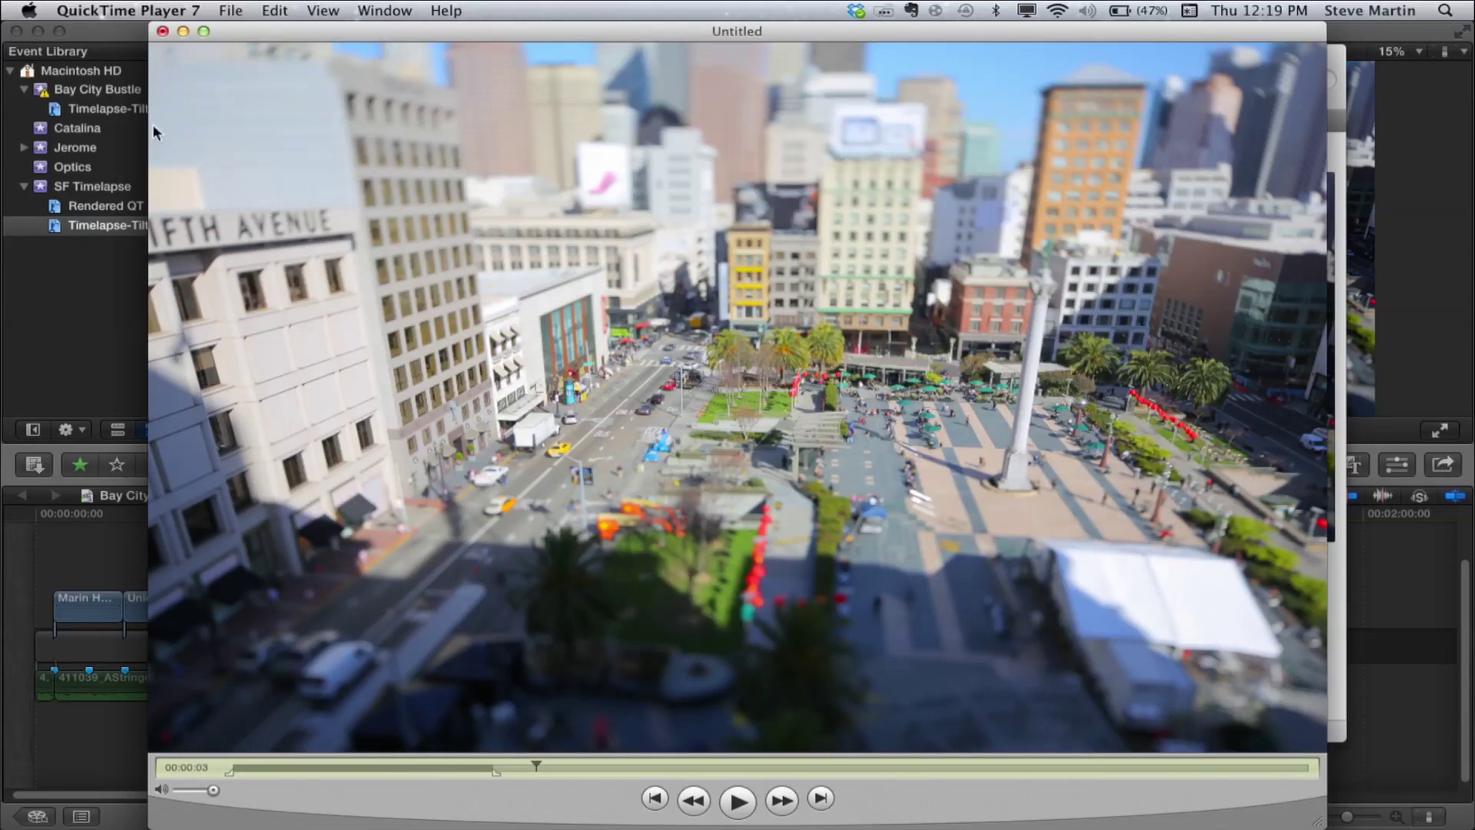
left_click(163, 31)
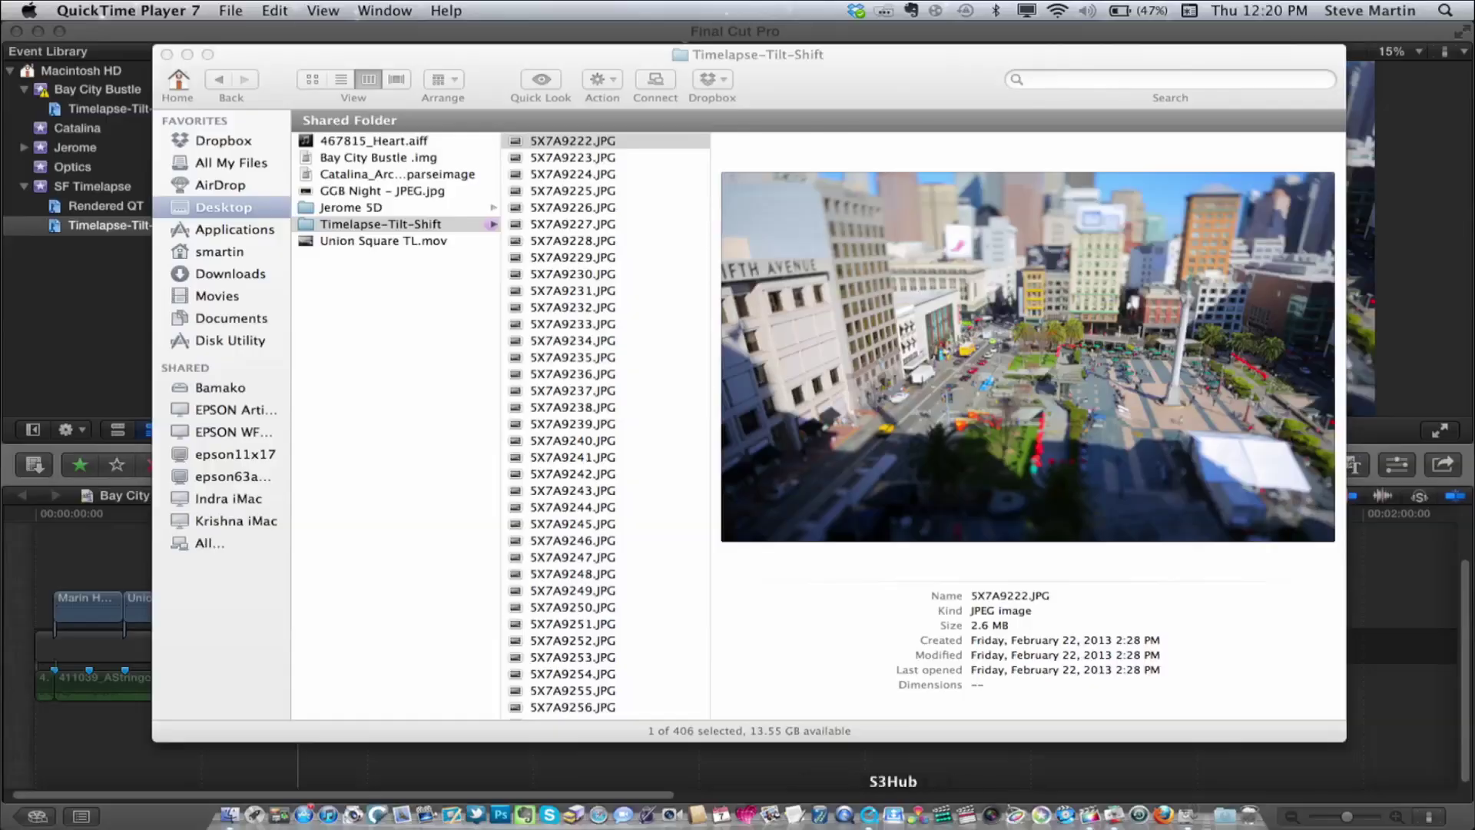
Step: Launch Compressor briefly, then return to Final Cut Pro's project list
left_click(1113, 820)
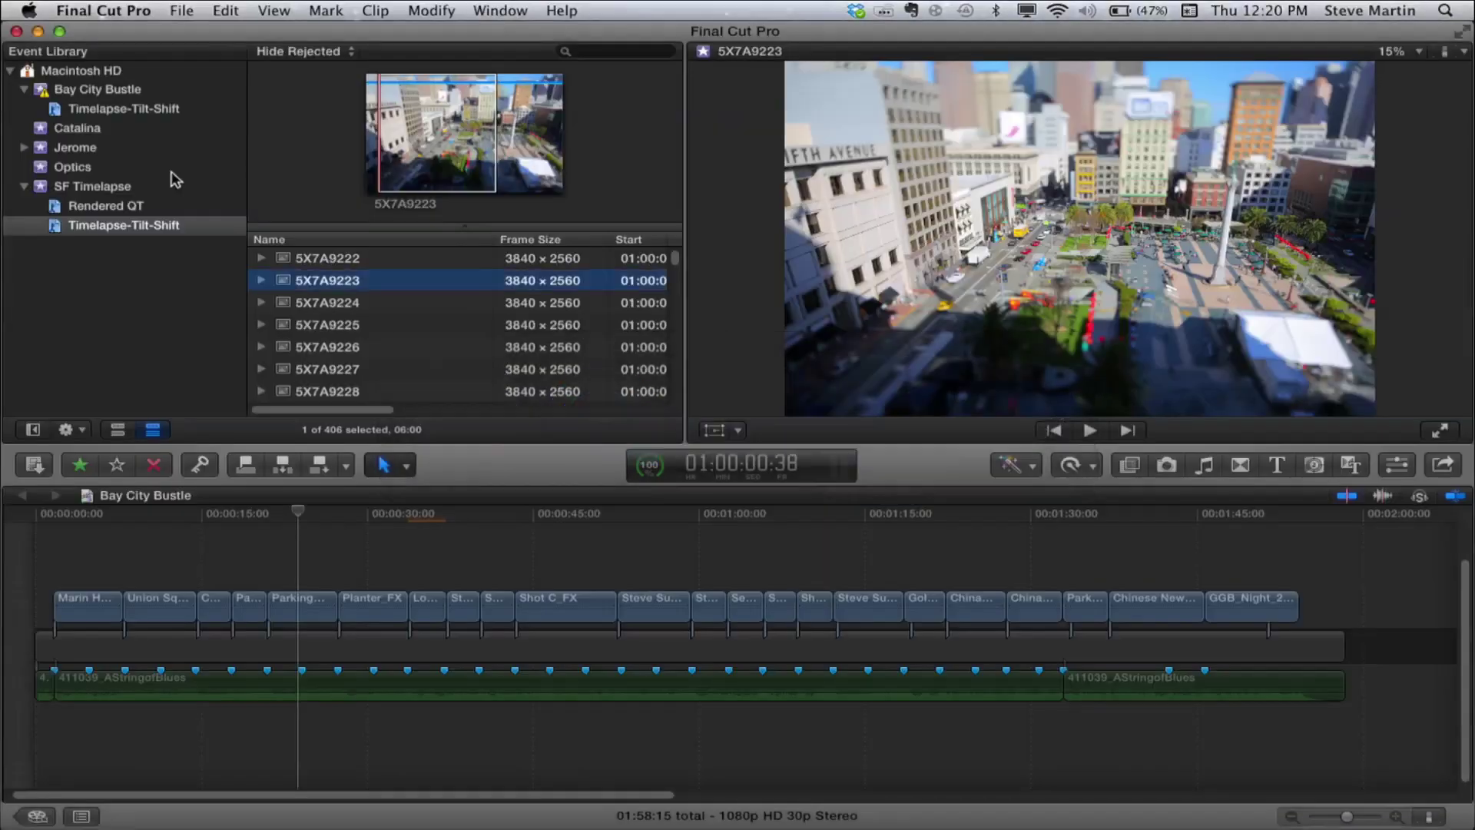
left_click(37, 816)
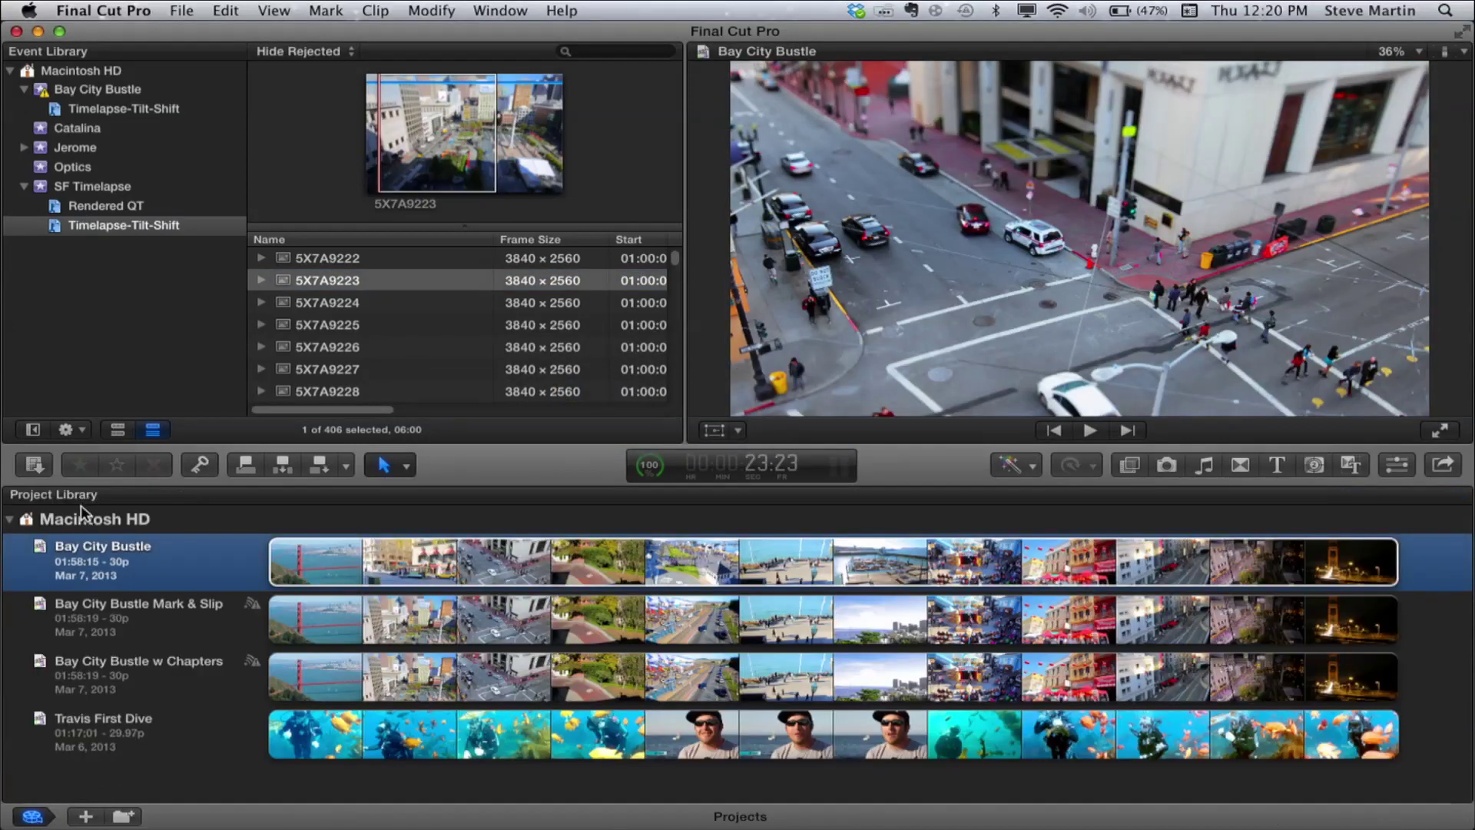
Step: Start a new project on Macintosh HD and bring up its custom video settings
left_click(83, 515)
left_click(87, 816)
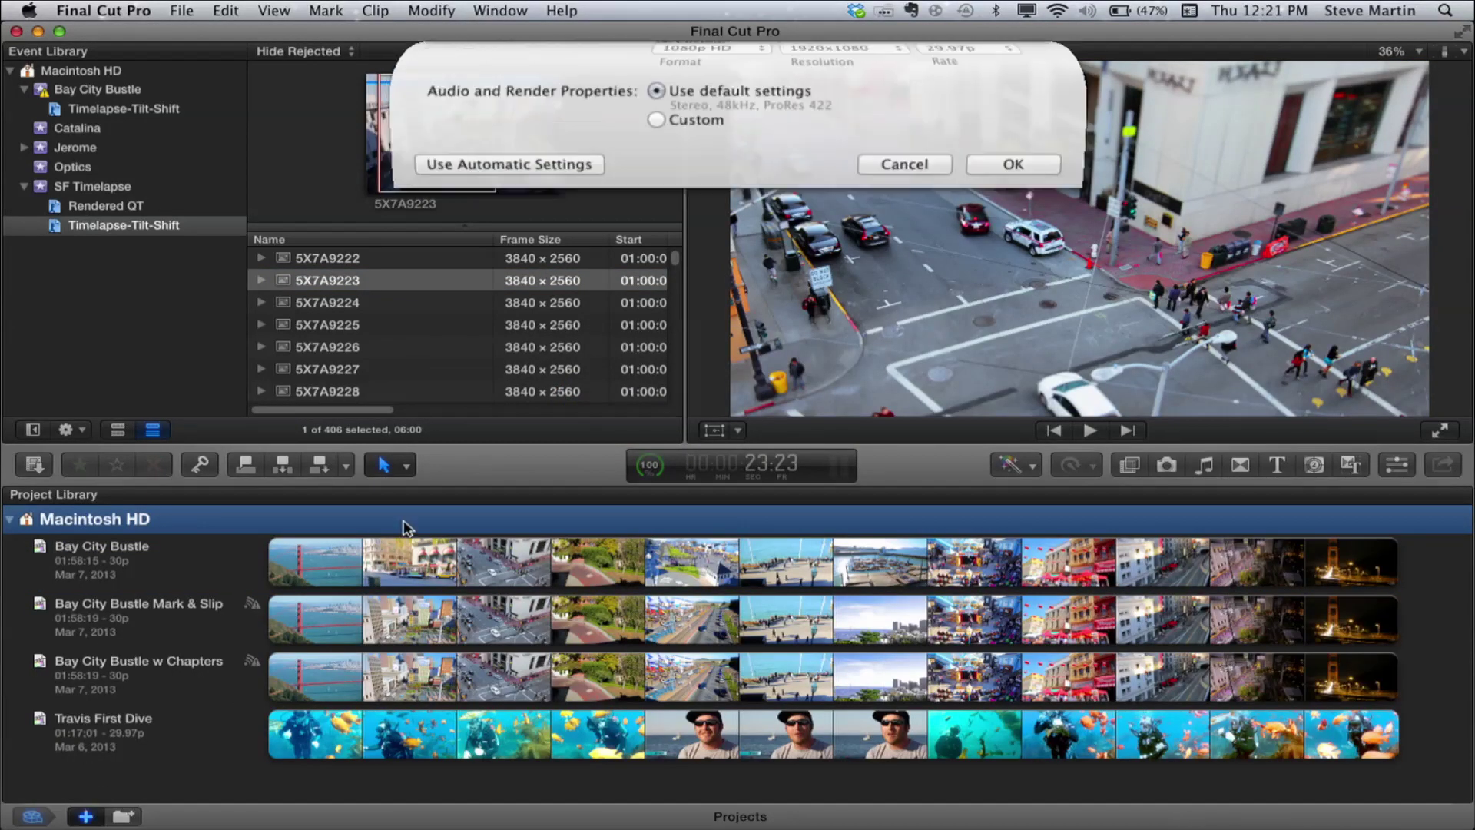
left_click(510, 161)
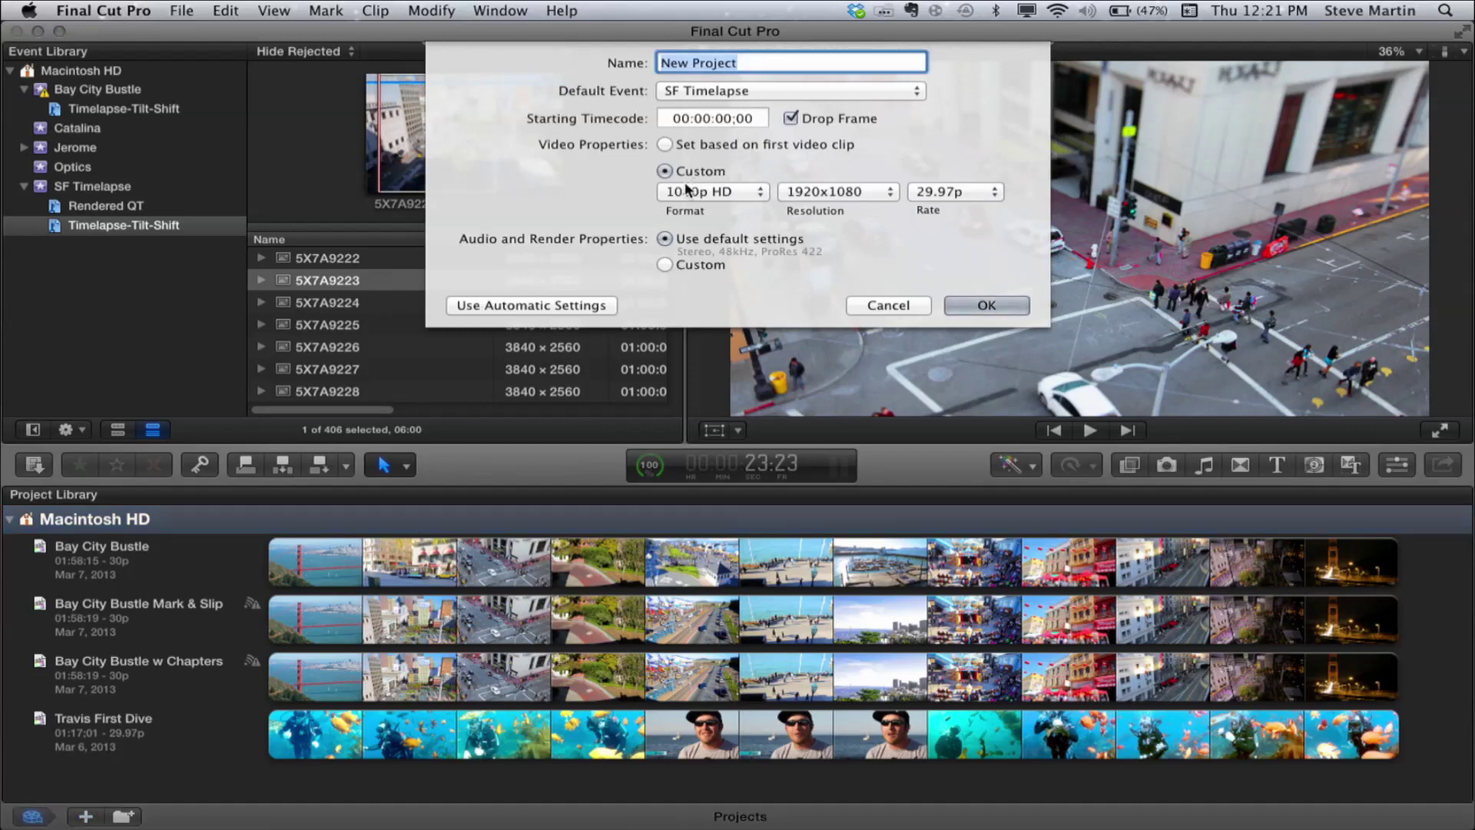
left_click(542, 305)
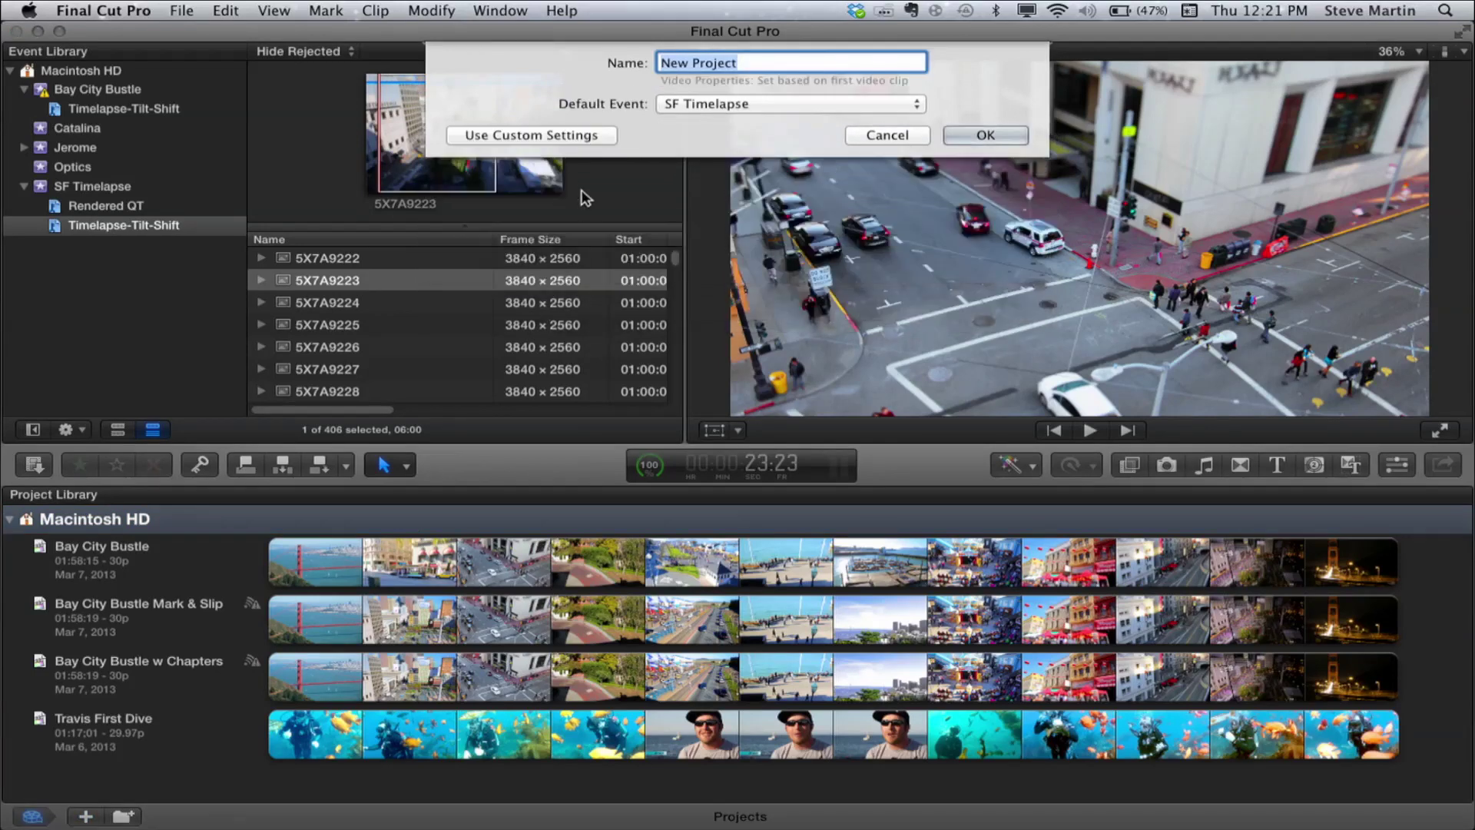
left_click(550, 137)
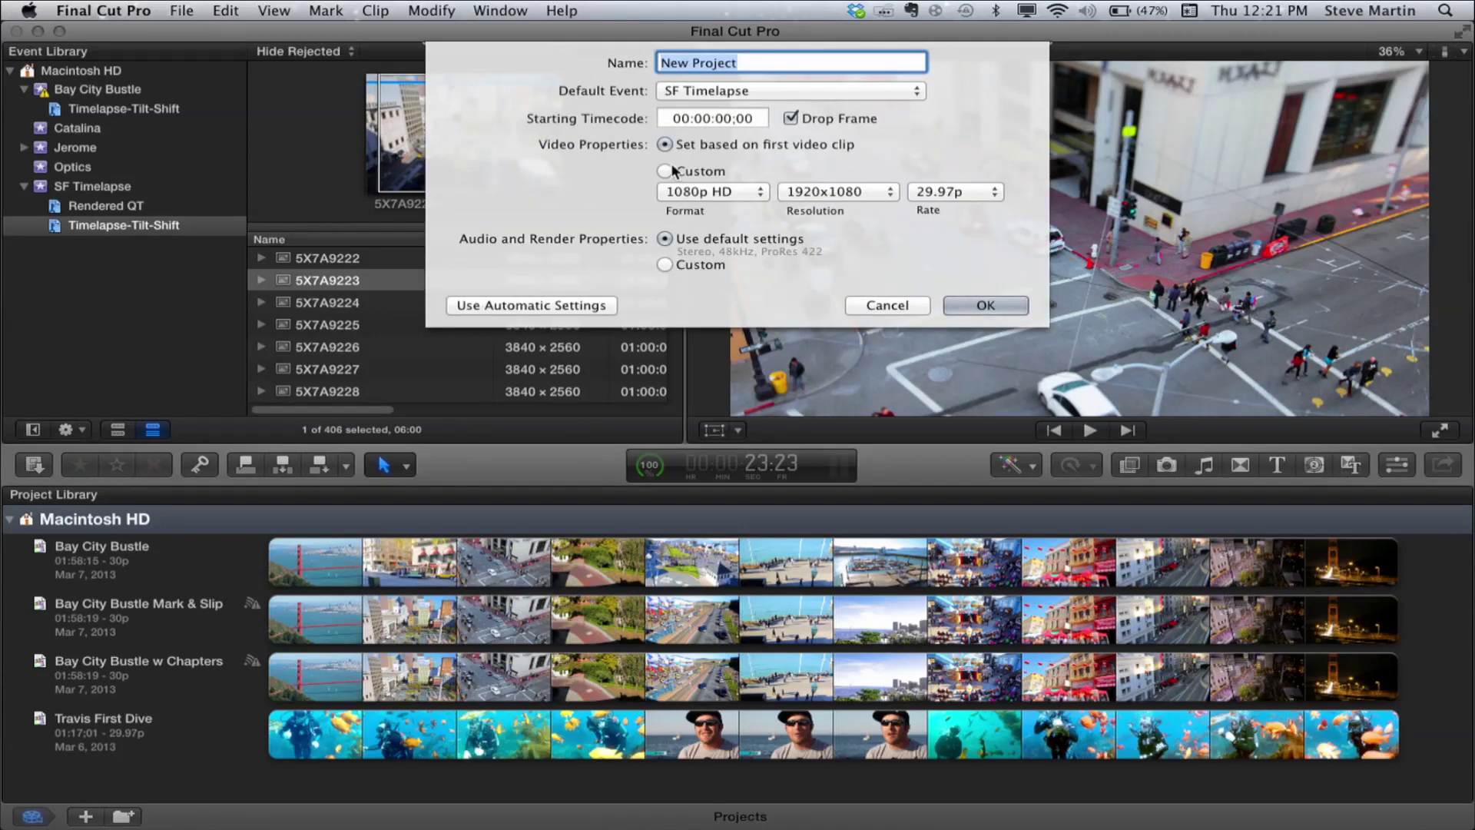
Step: Set 1080p HD at 30p, name it Union Square Tilt-Shift, and create it
left_click(710, 191)
left_click(730, 192)
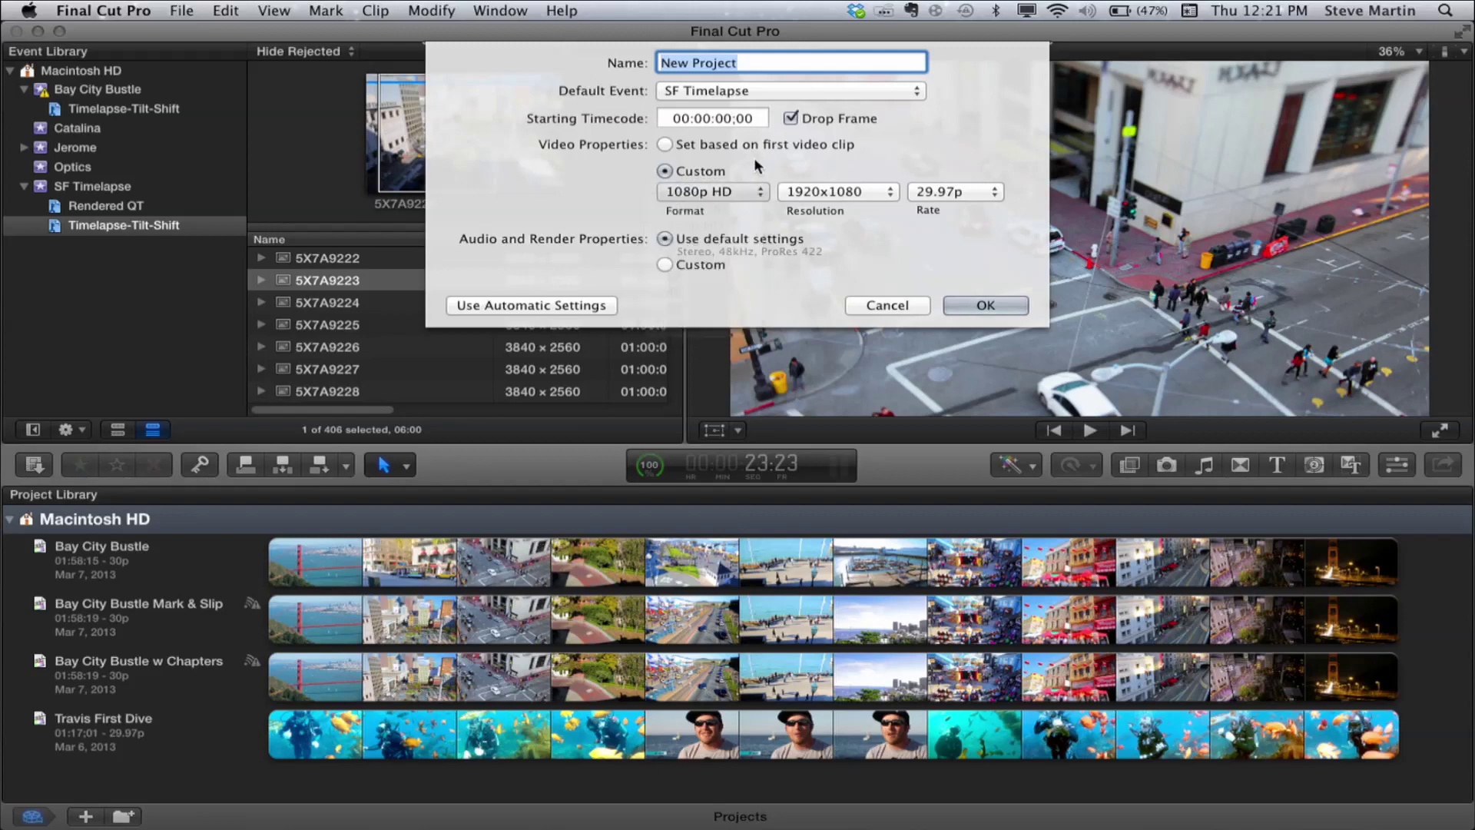
left_click(951, 192)
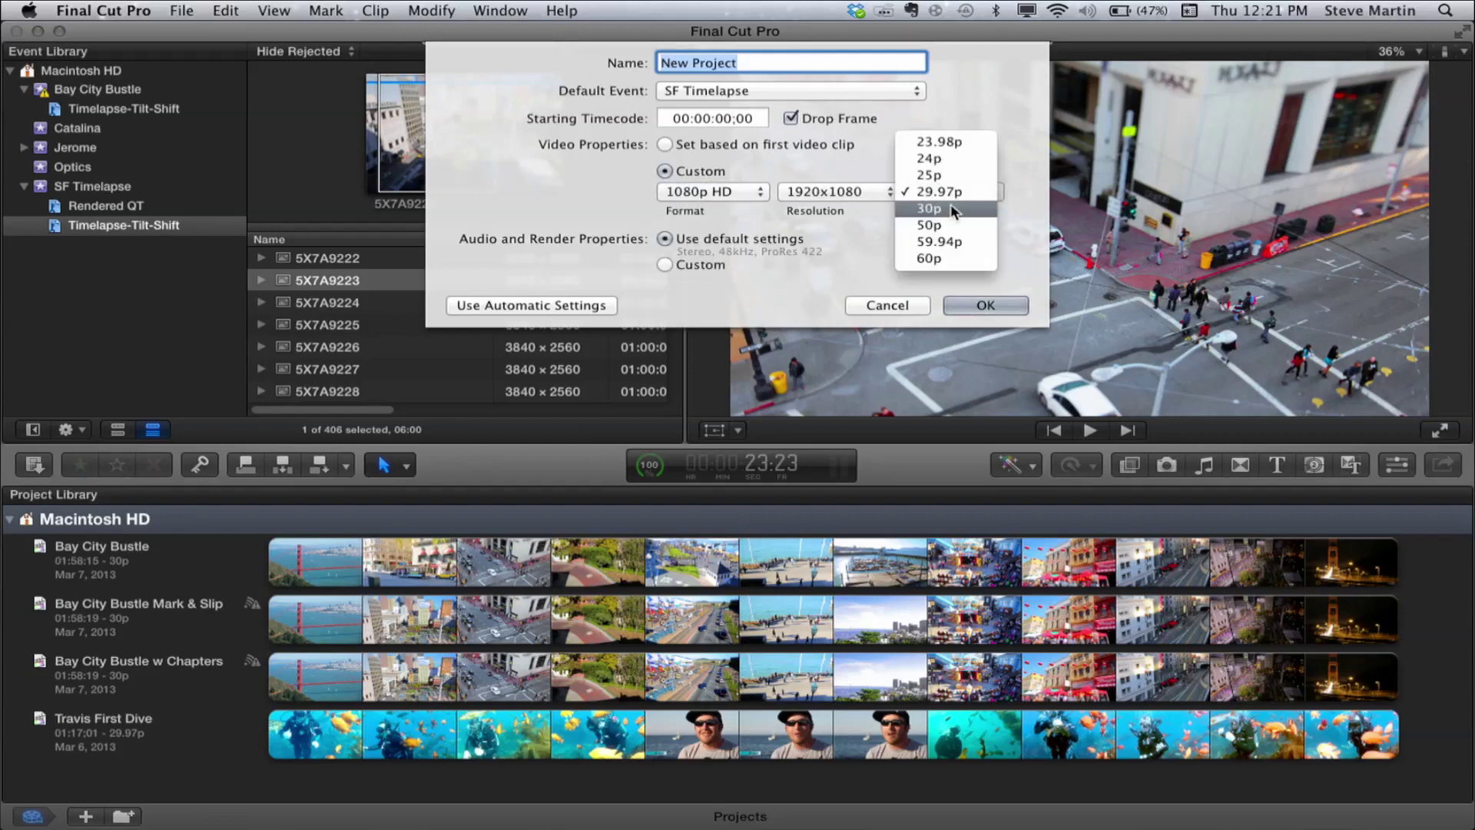
left_click(951, 204)
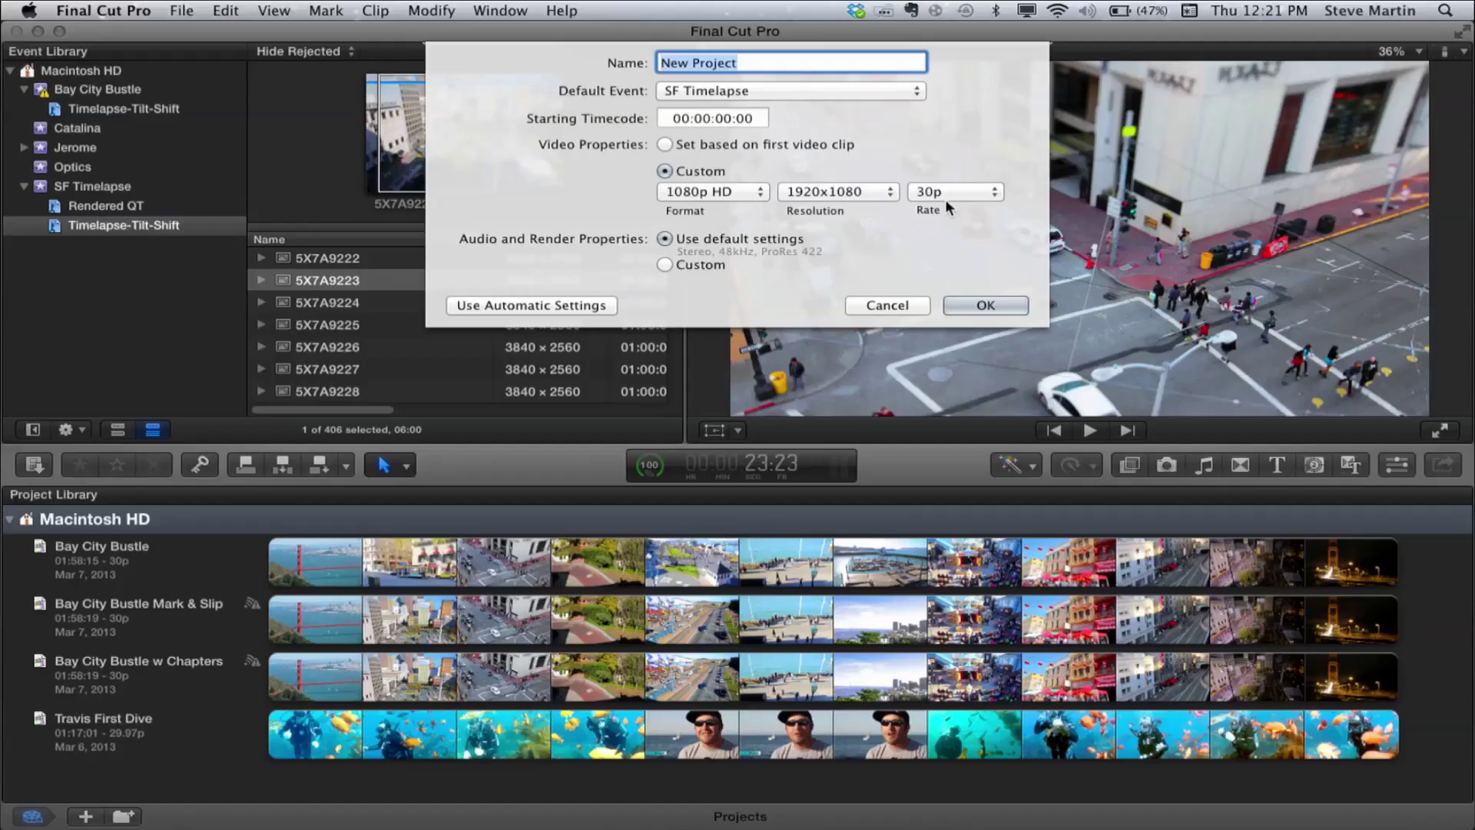
type("Un")
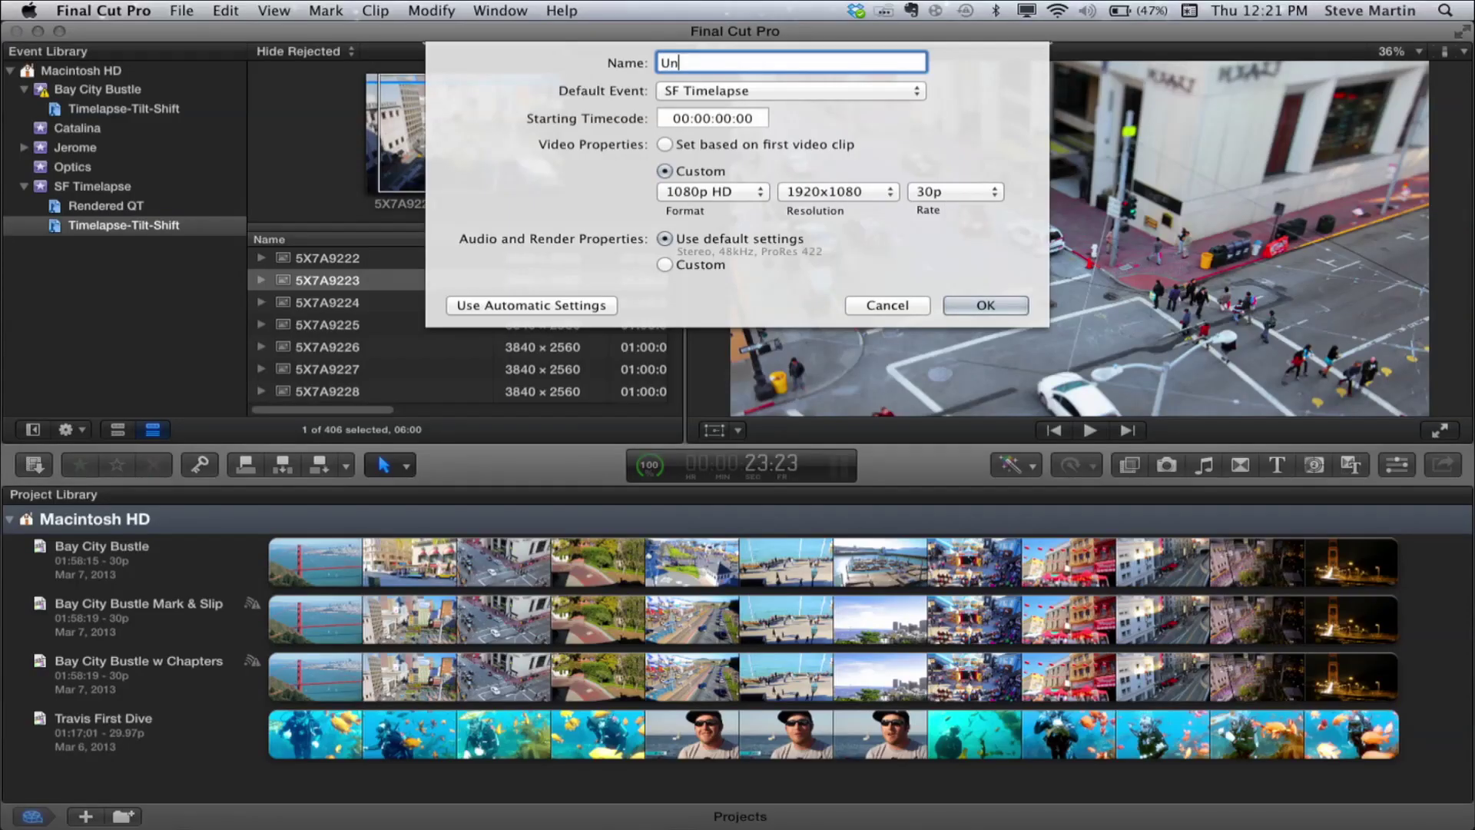
type("ion Square Tilt-Shift")
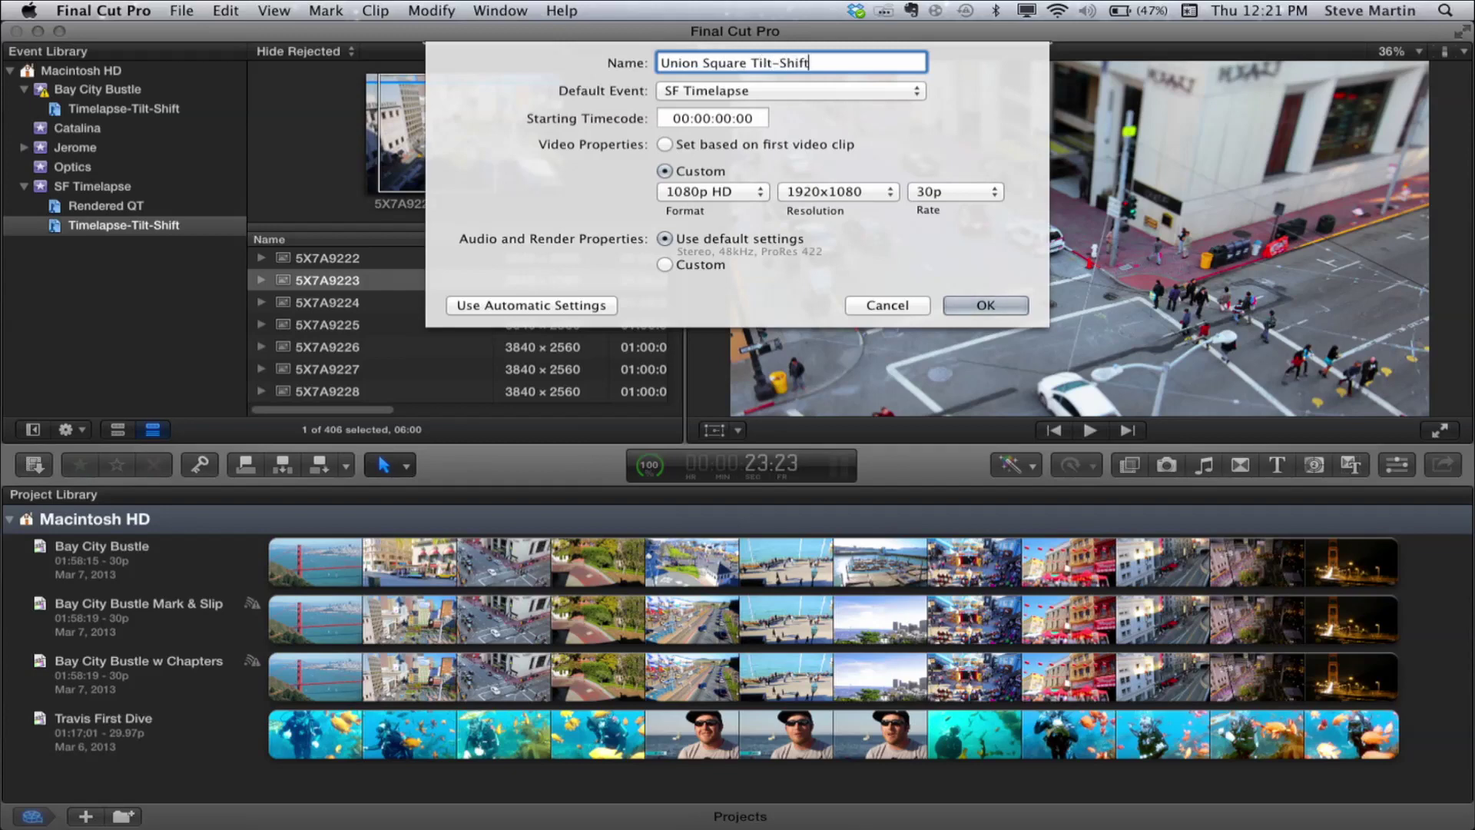
left_click(975, 307)
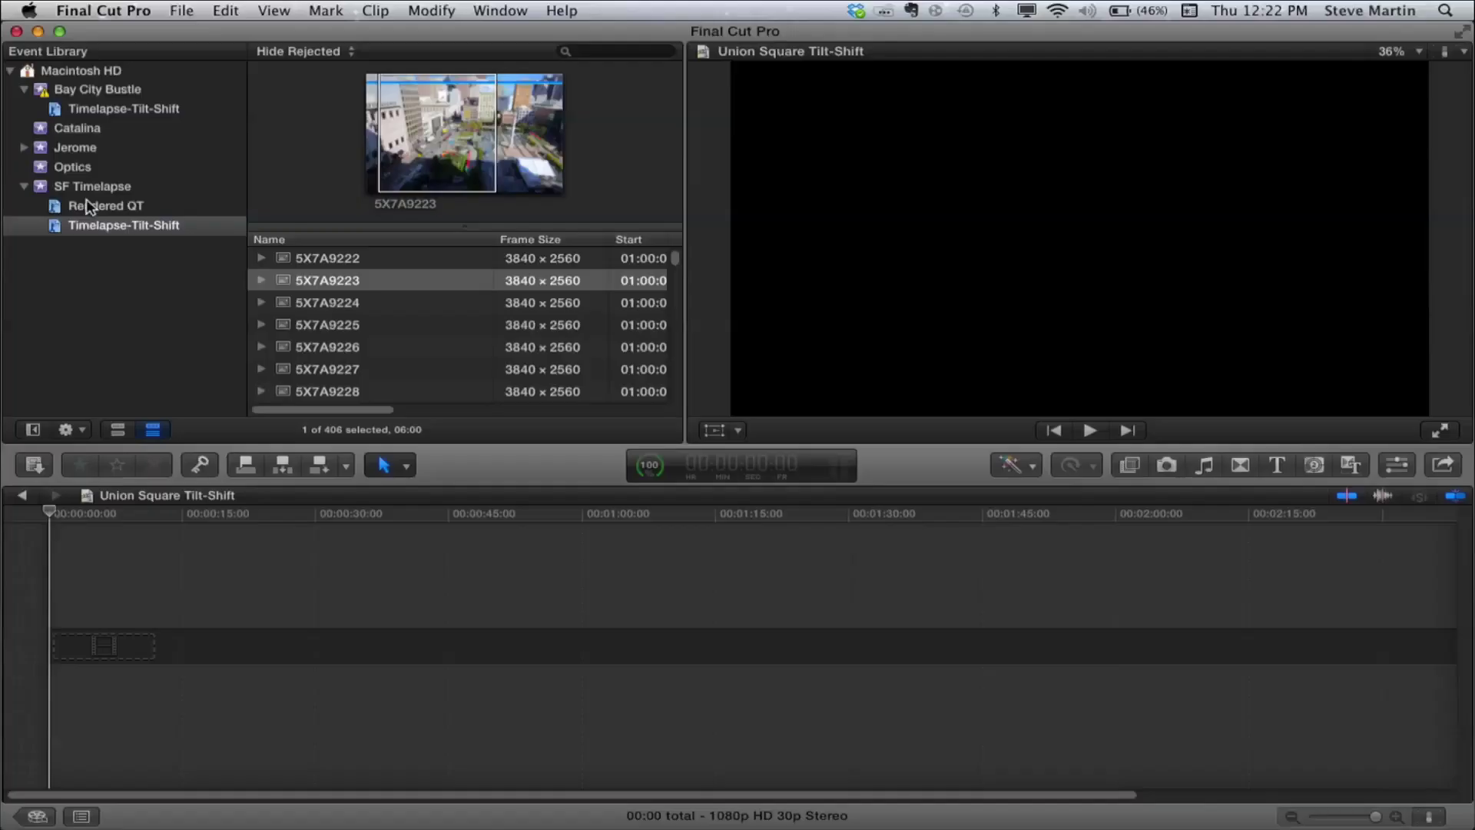
Step: Append Union Square TL from Rendered QT, fit the timeline, and select the clip
left_click(79, 207)
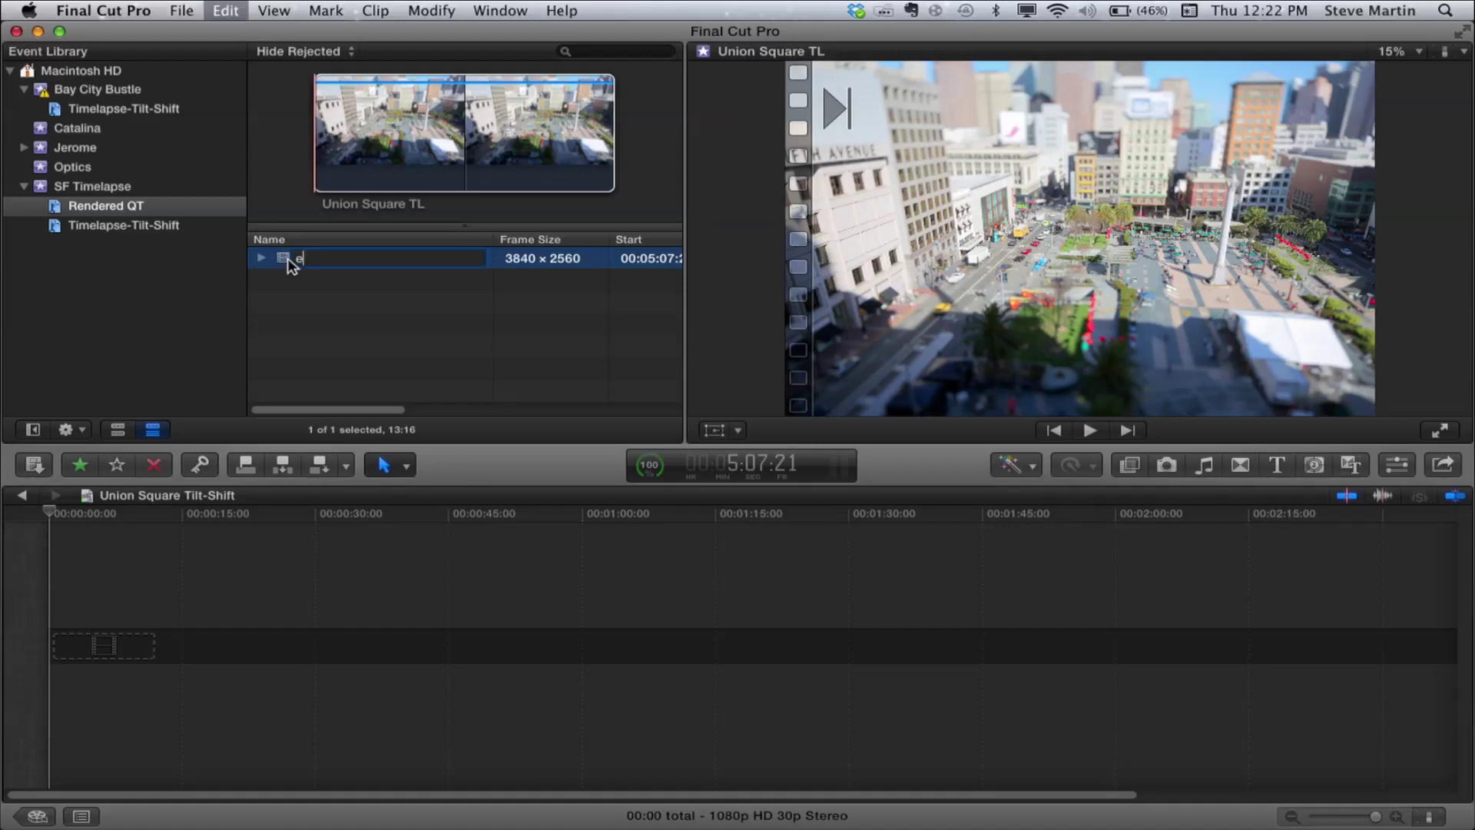
left_click(305, 307)
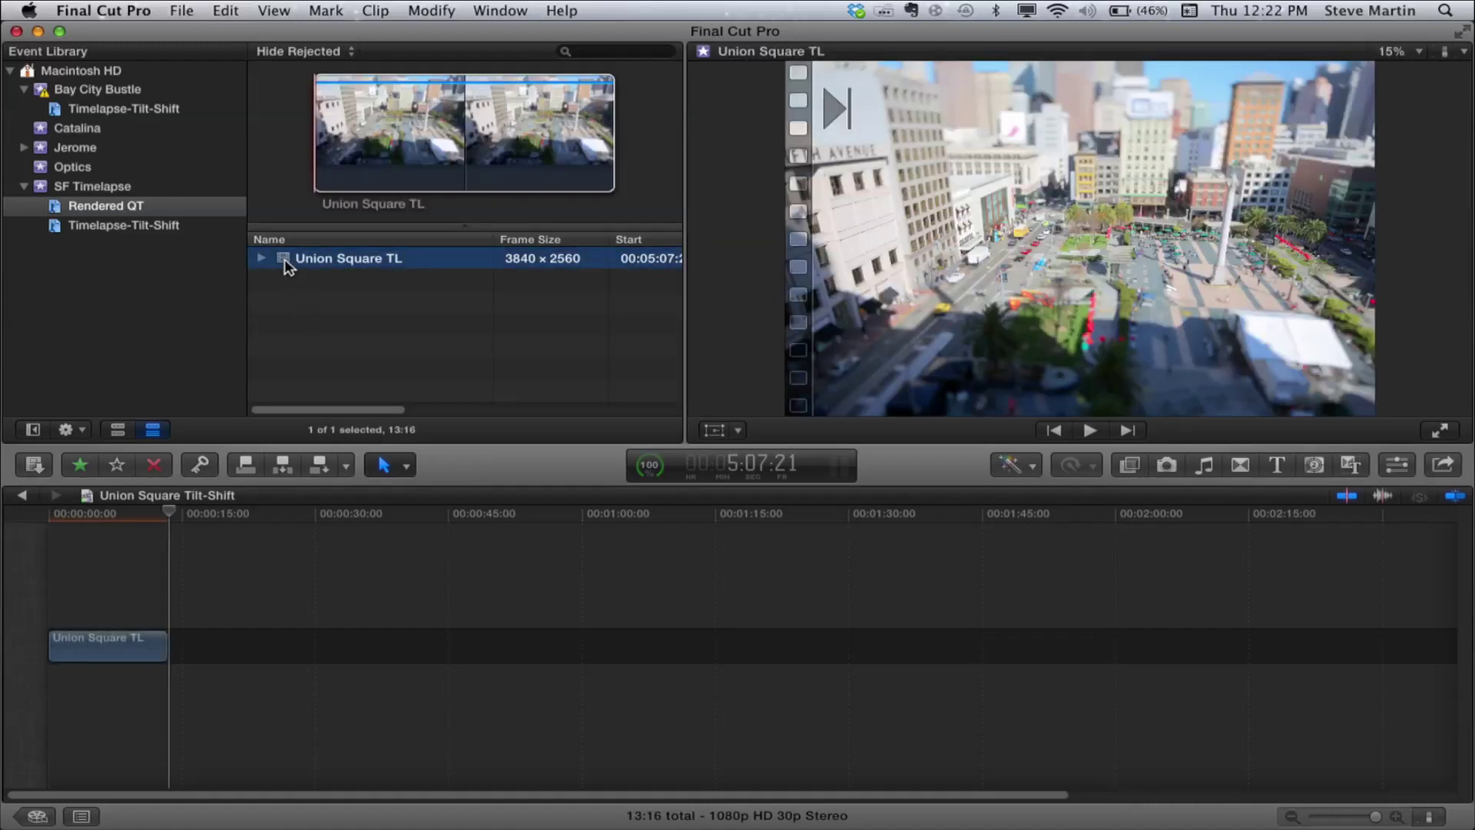
left_click(108, 538)
key("shift+z")
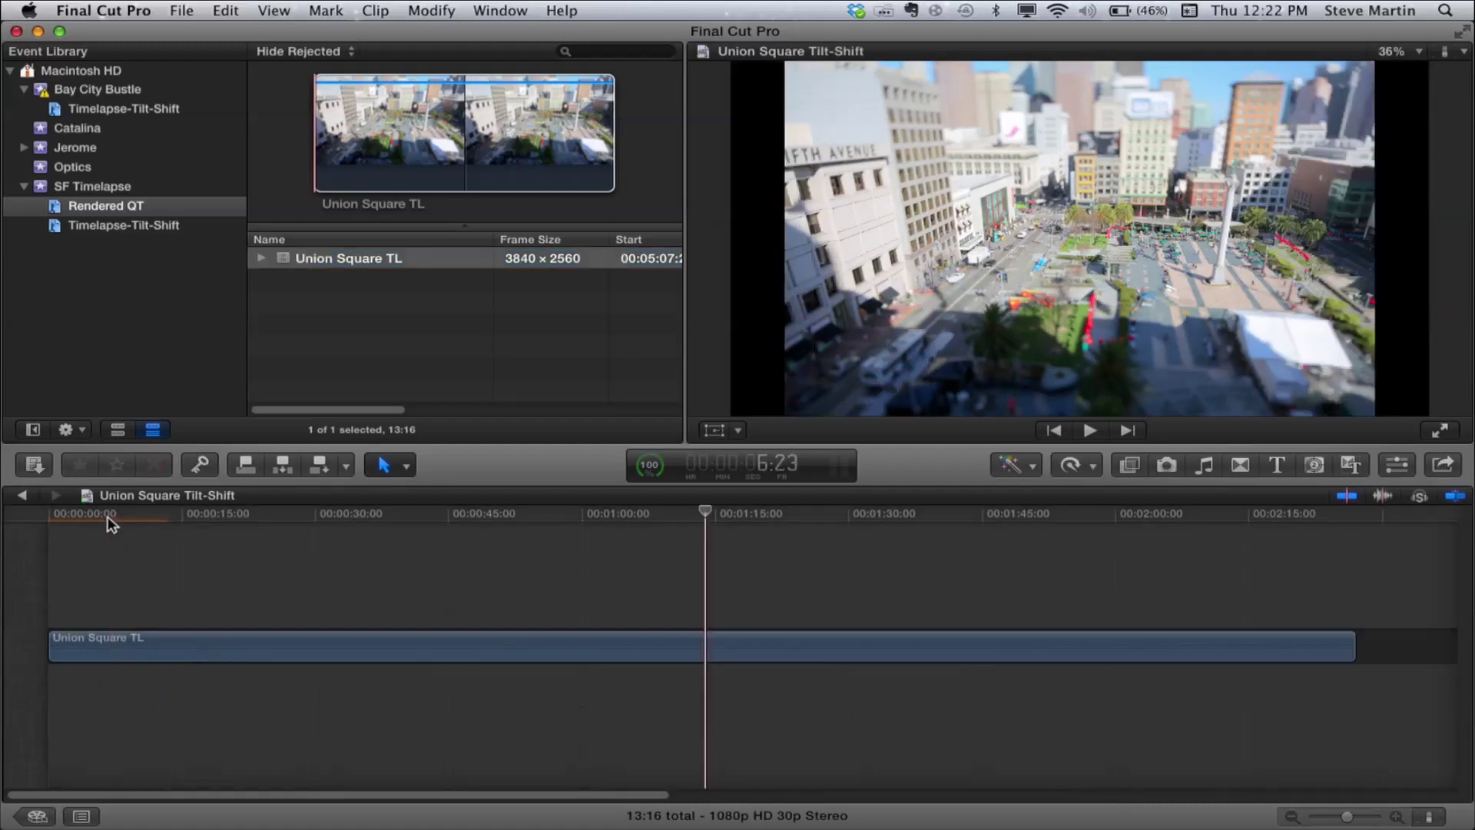
left_click(561, 653)
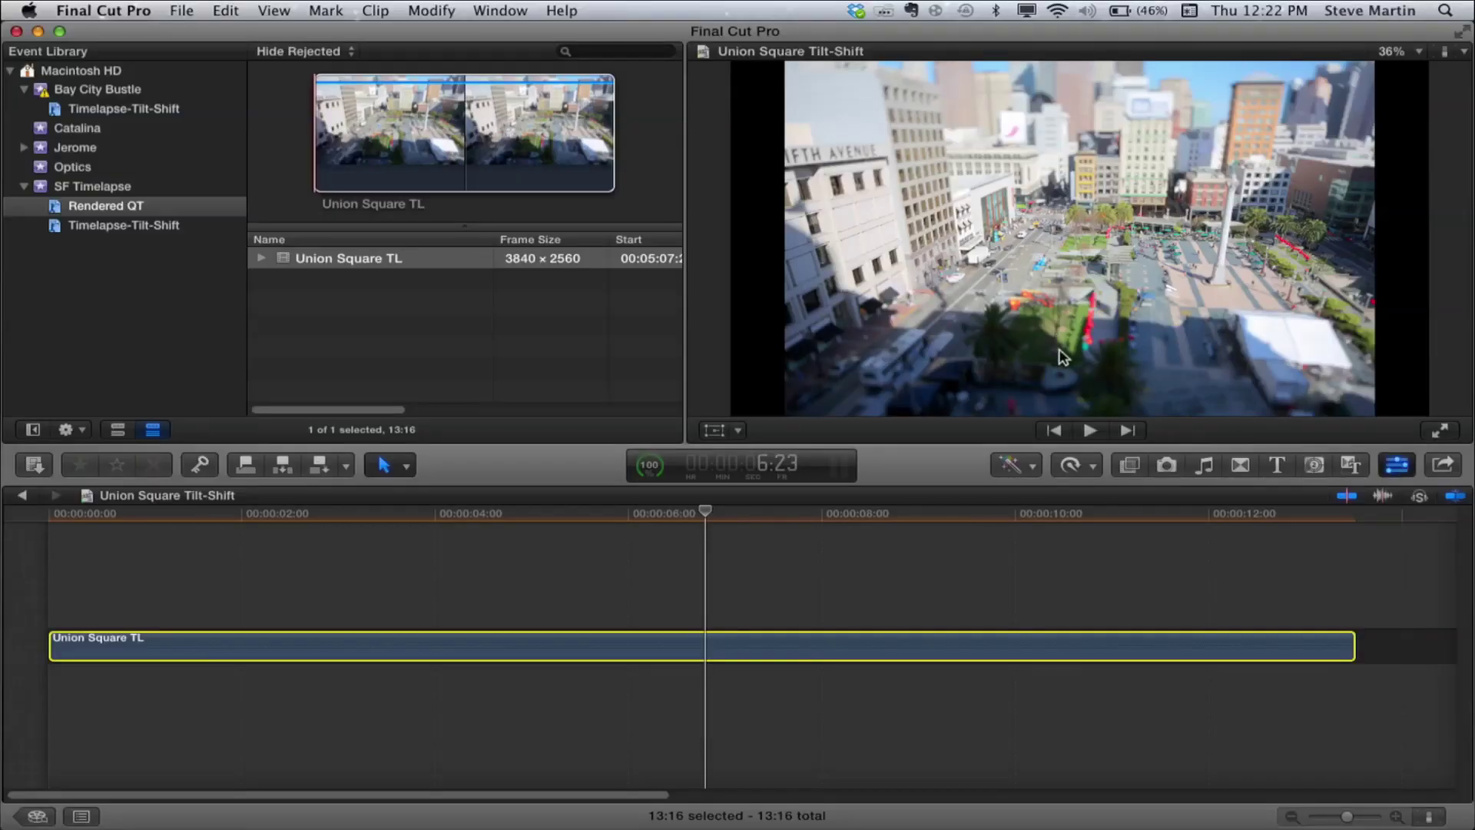
Step: Show the inspector, set the viewer zoom to 12.5%, and reselect Union Square TL
key("super+4")
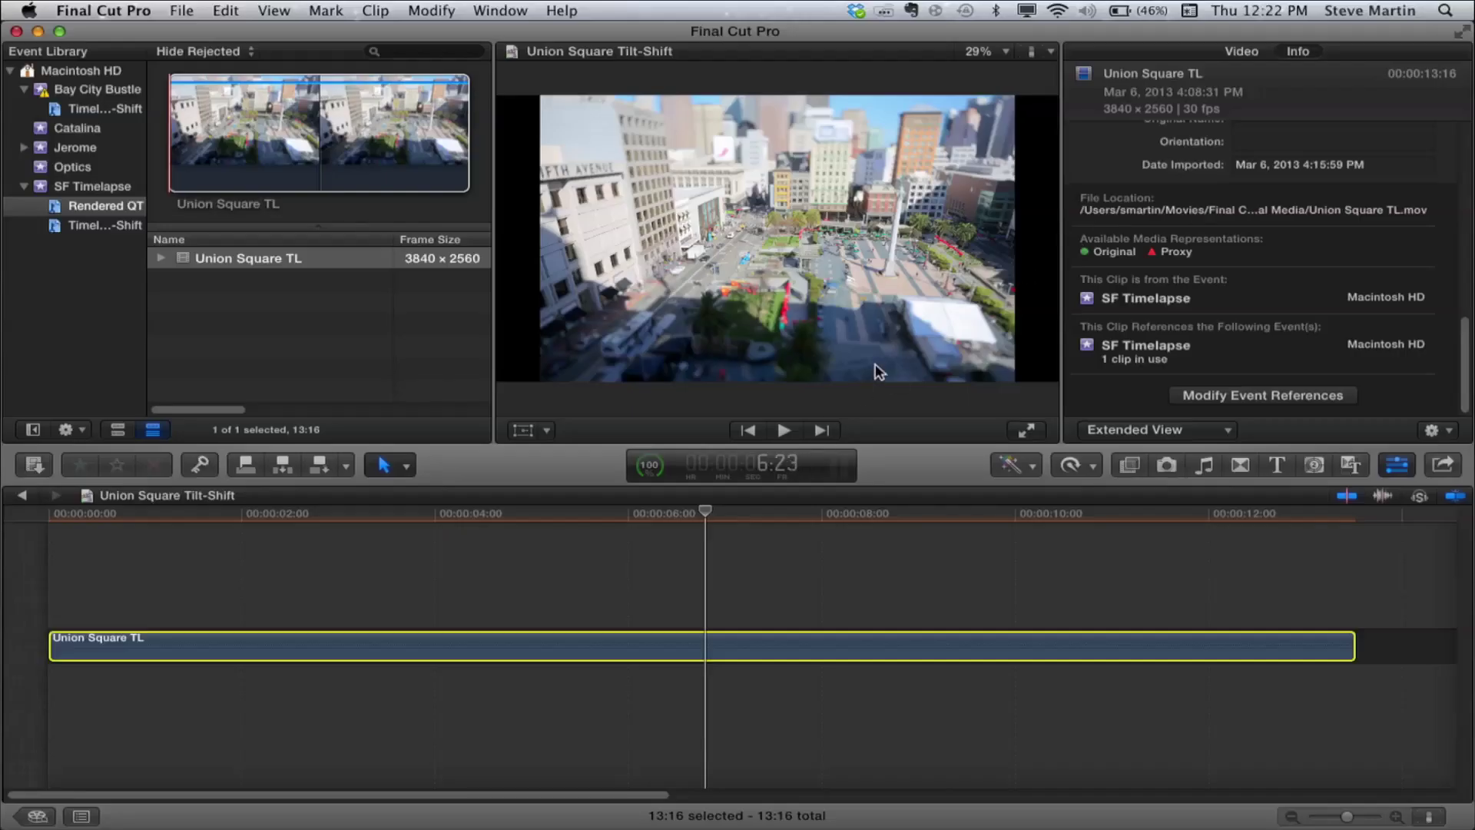
left_click(974, 54)
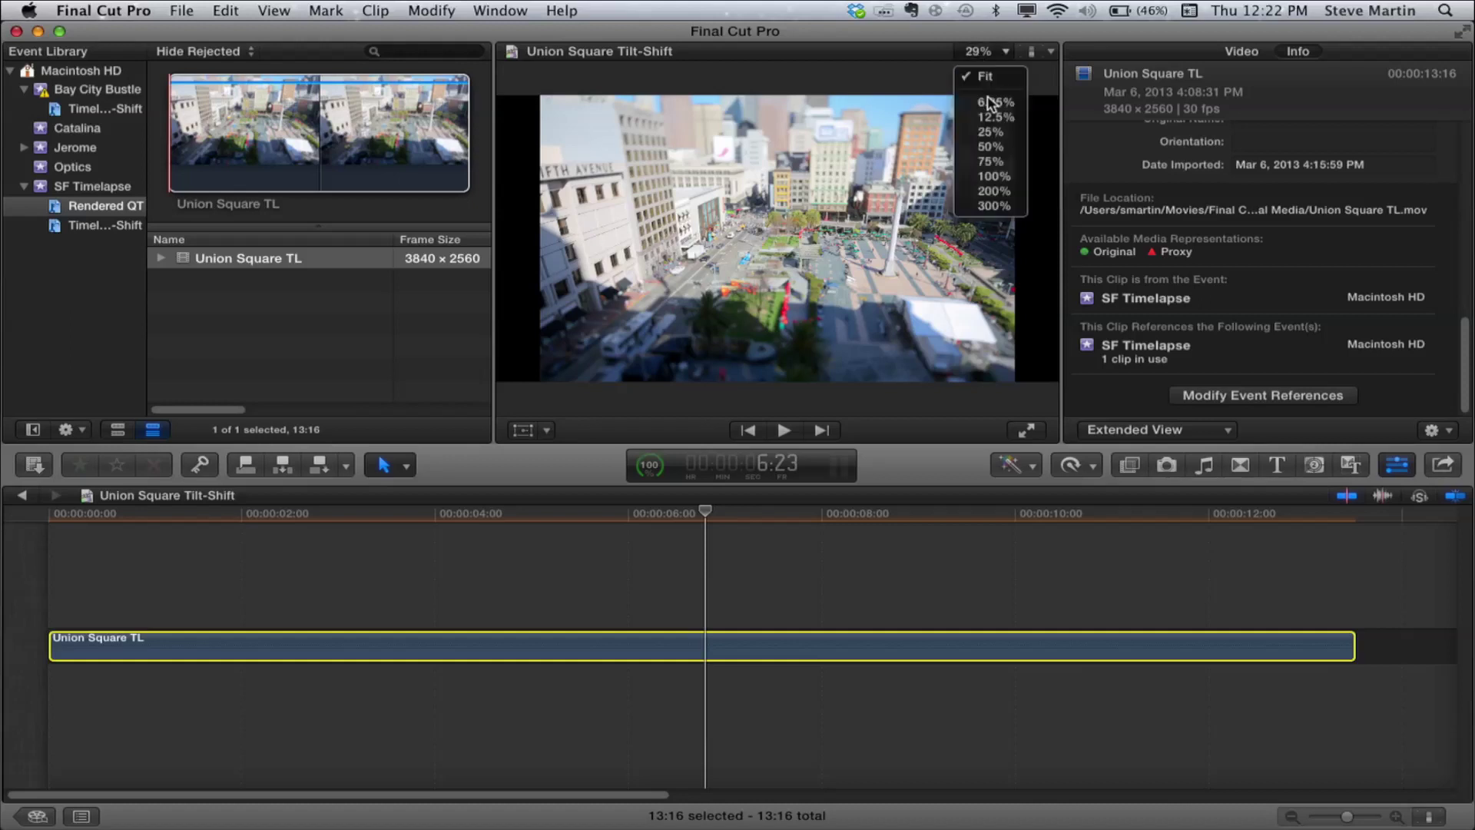
left_click(992, 118)
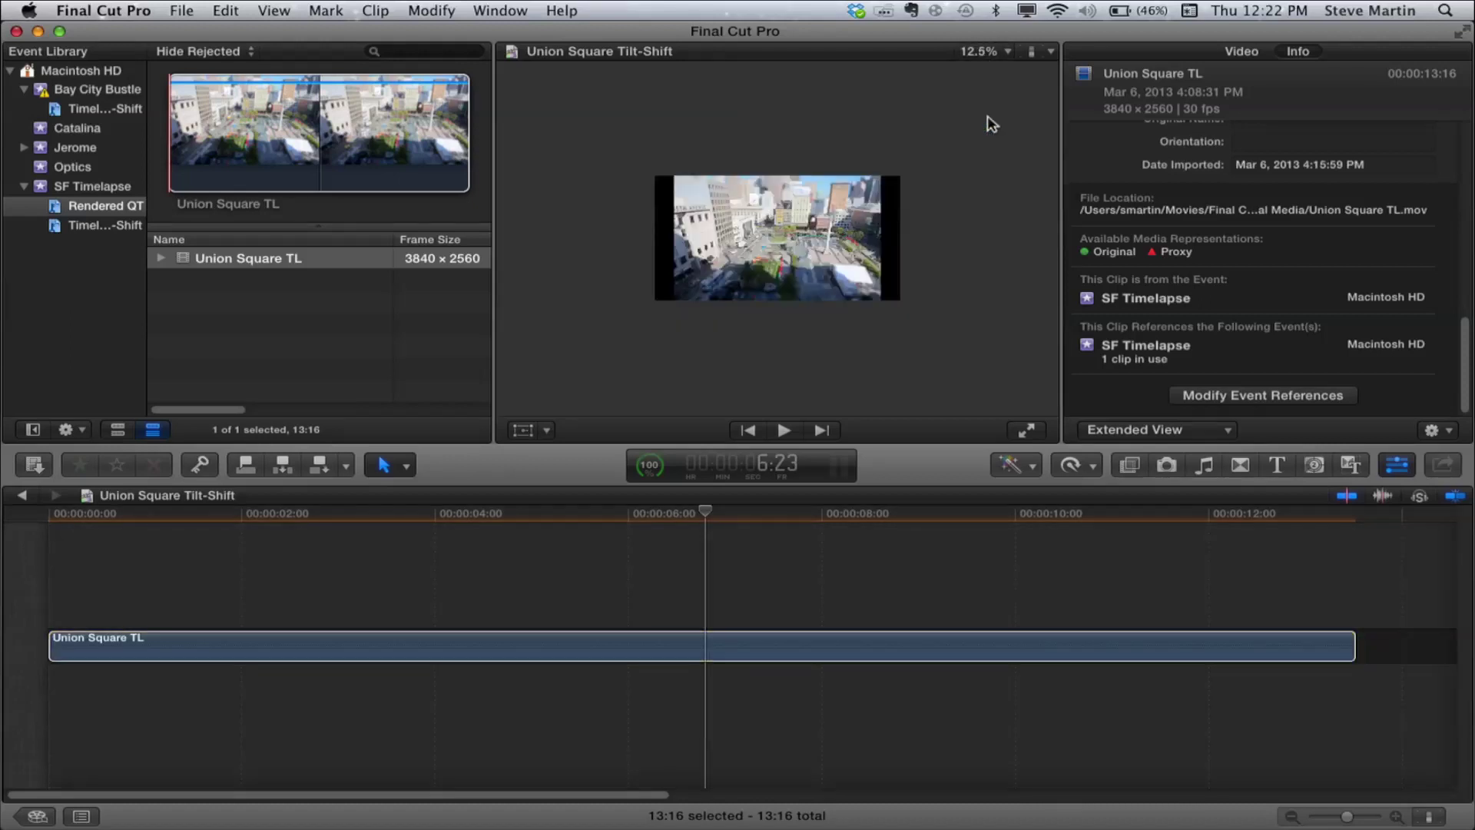
left_click(770, 649)
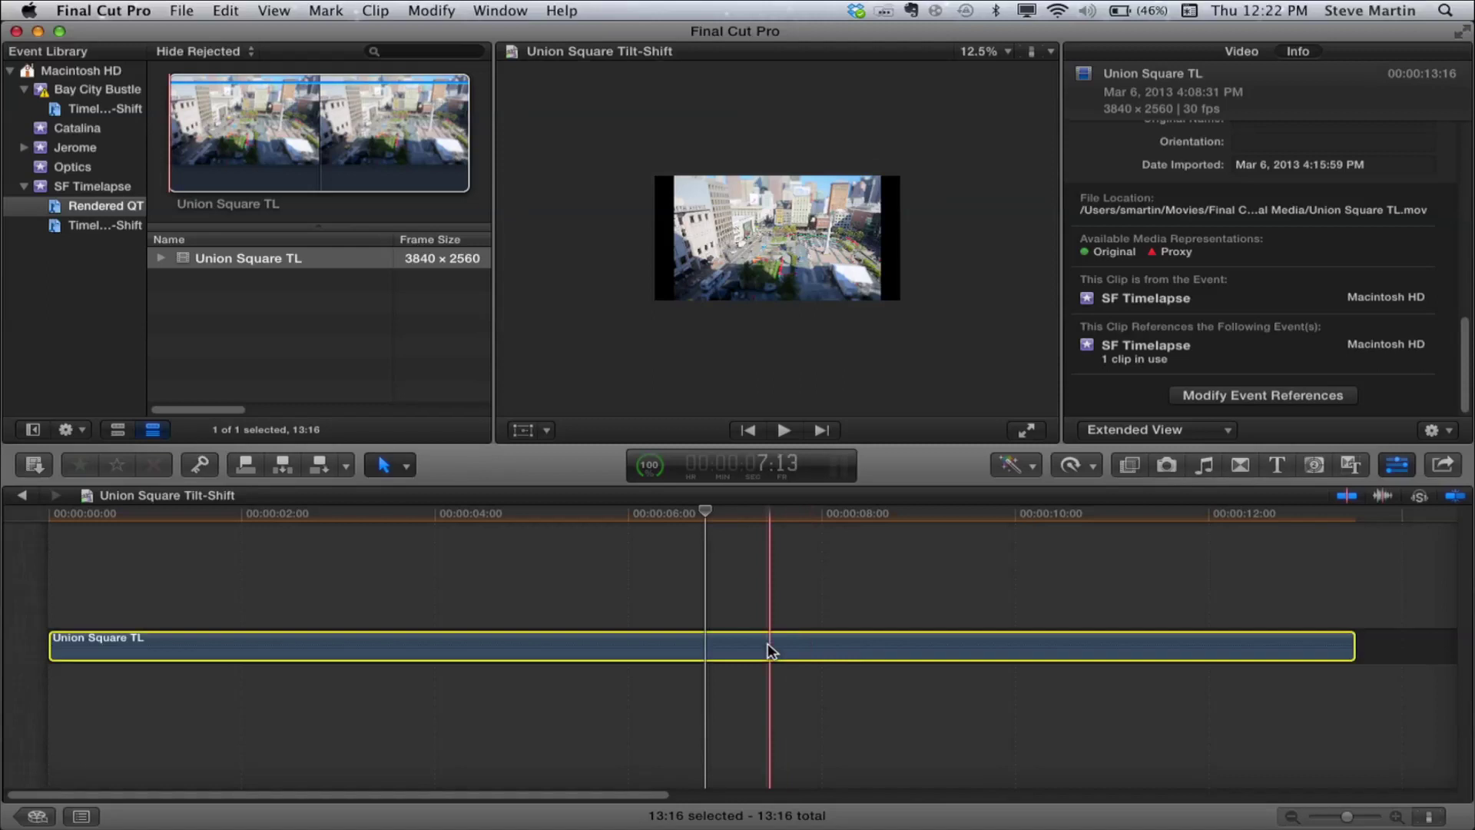
Step: Scroll the Video inspector down to Spatial Conform, still set to Fit
left_click(1242, 52)
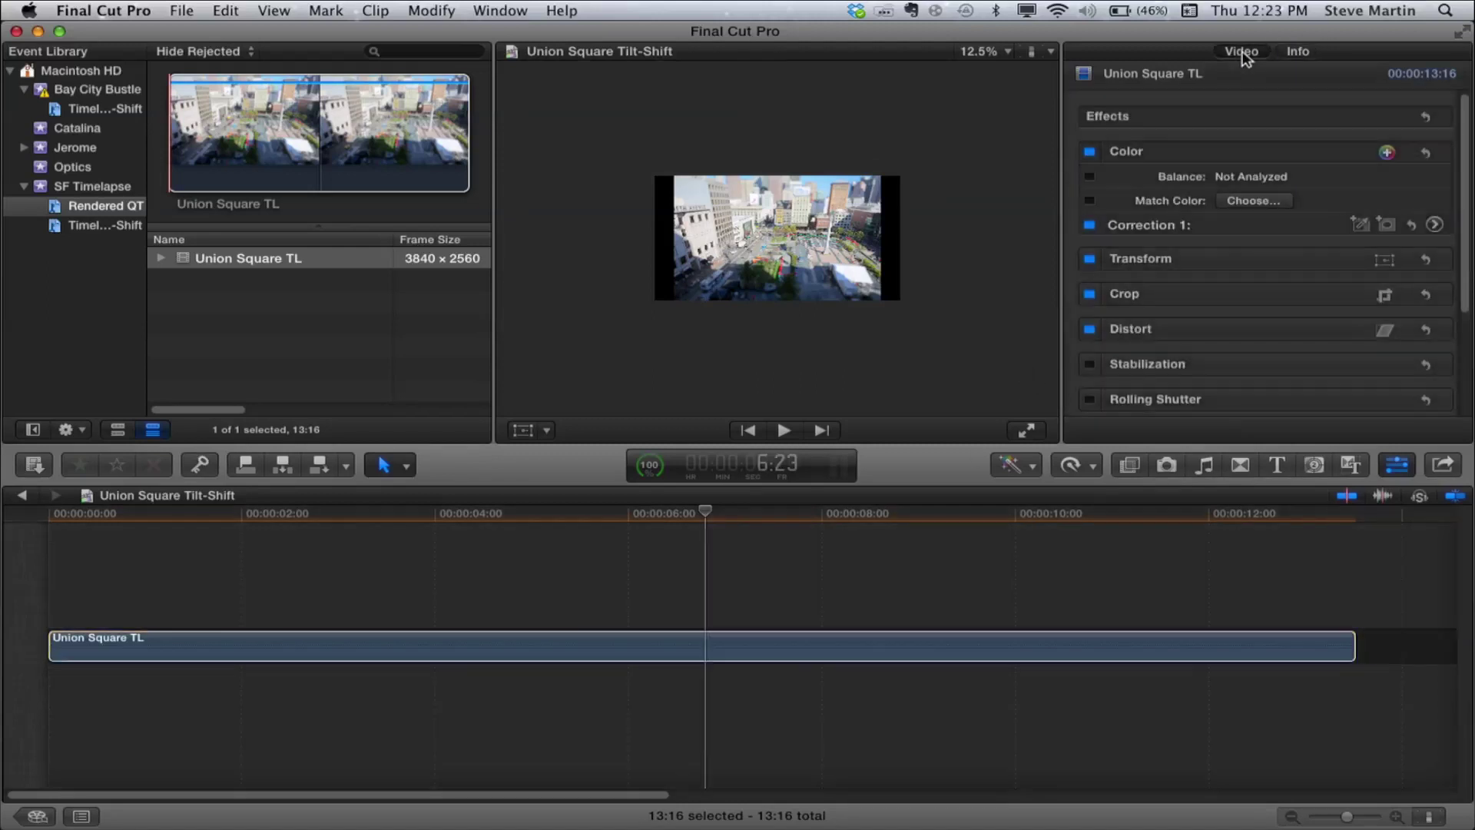
scroll(1312, 211, "down", 1)
scroll(1316, 238, "down", 3)
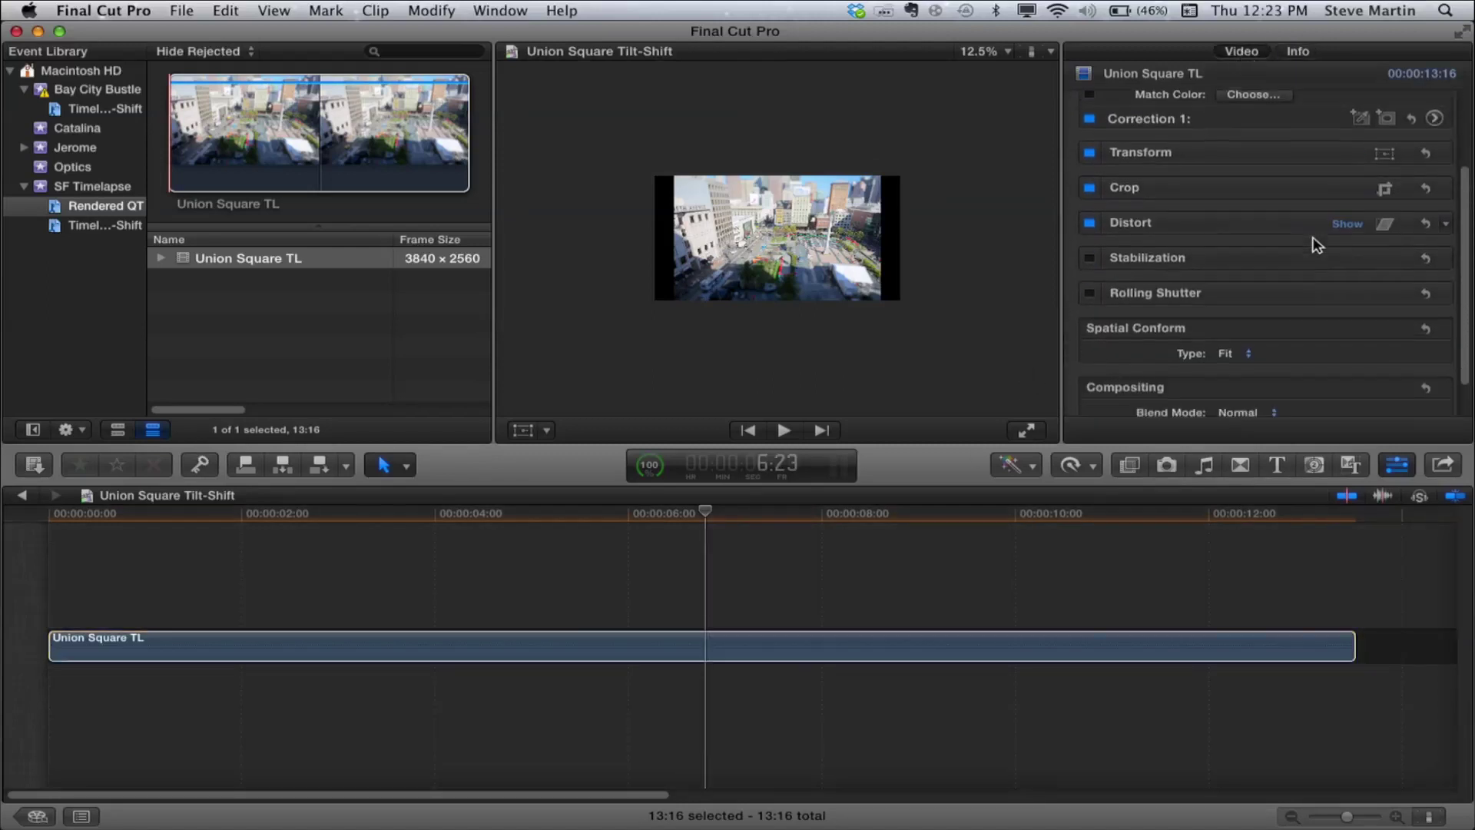
scroll(1317, 244, "down", 1)
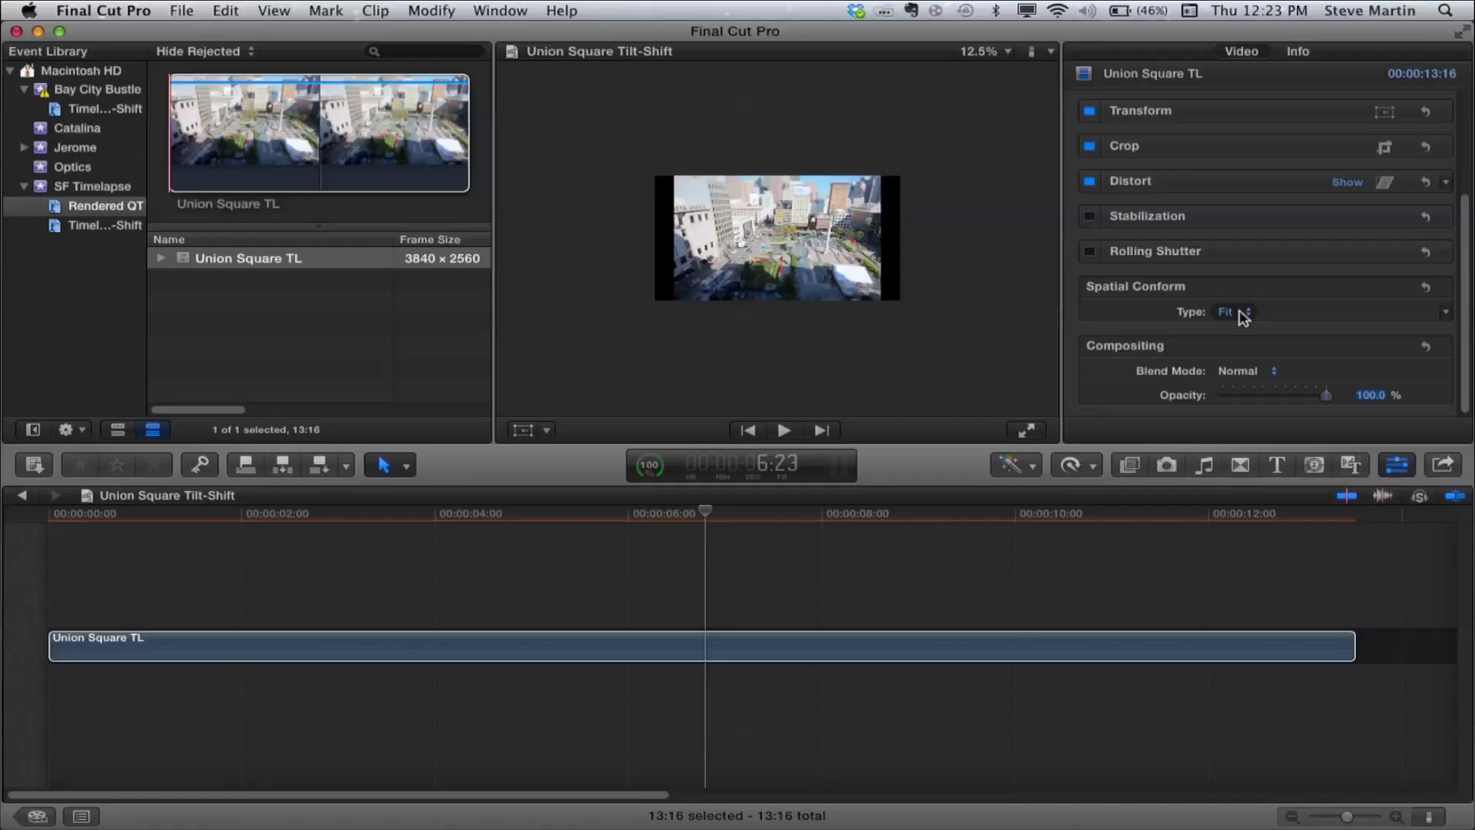
Step: Set Spatial Conform to None and drag the image to reframe the square
left_click(1242, 315)
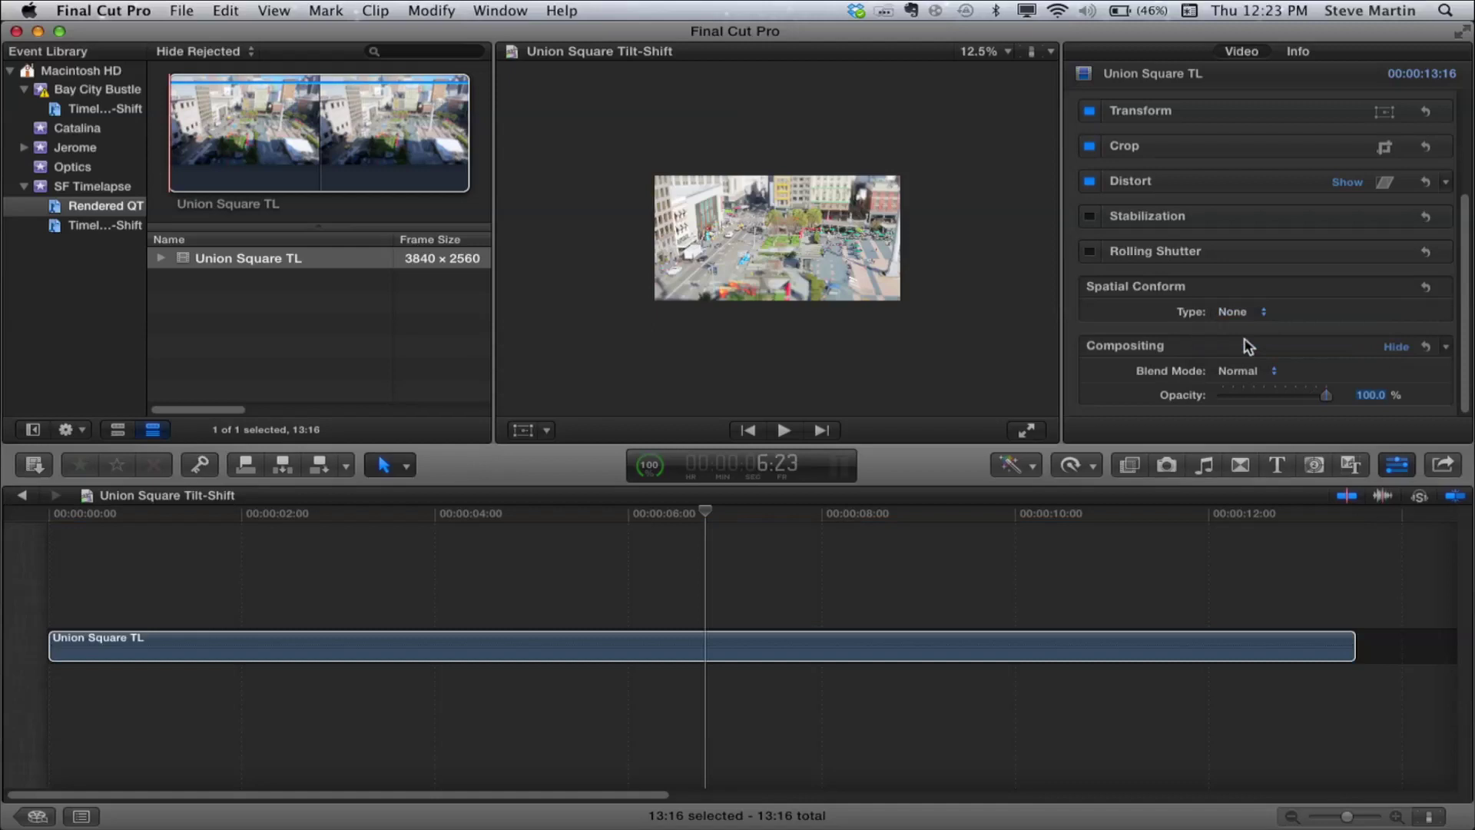
left_click(523, 430)
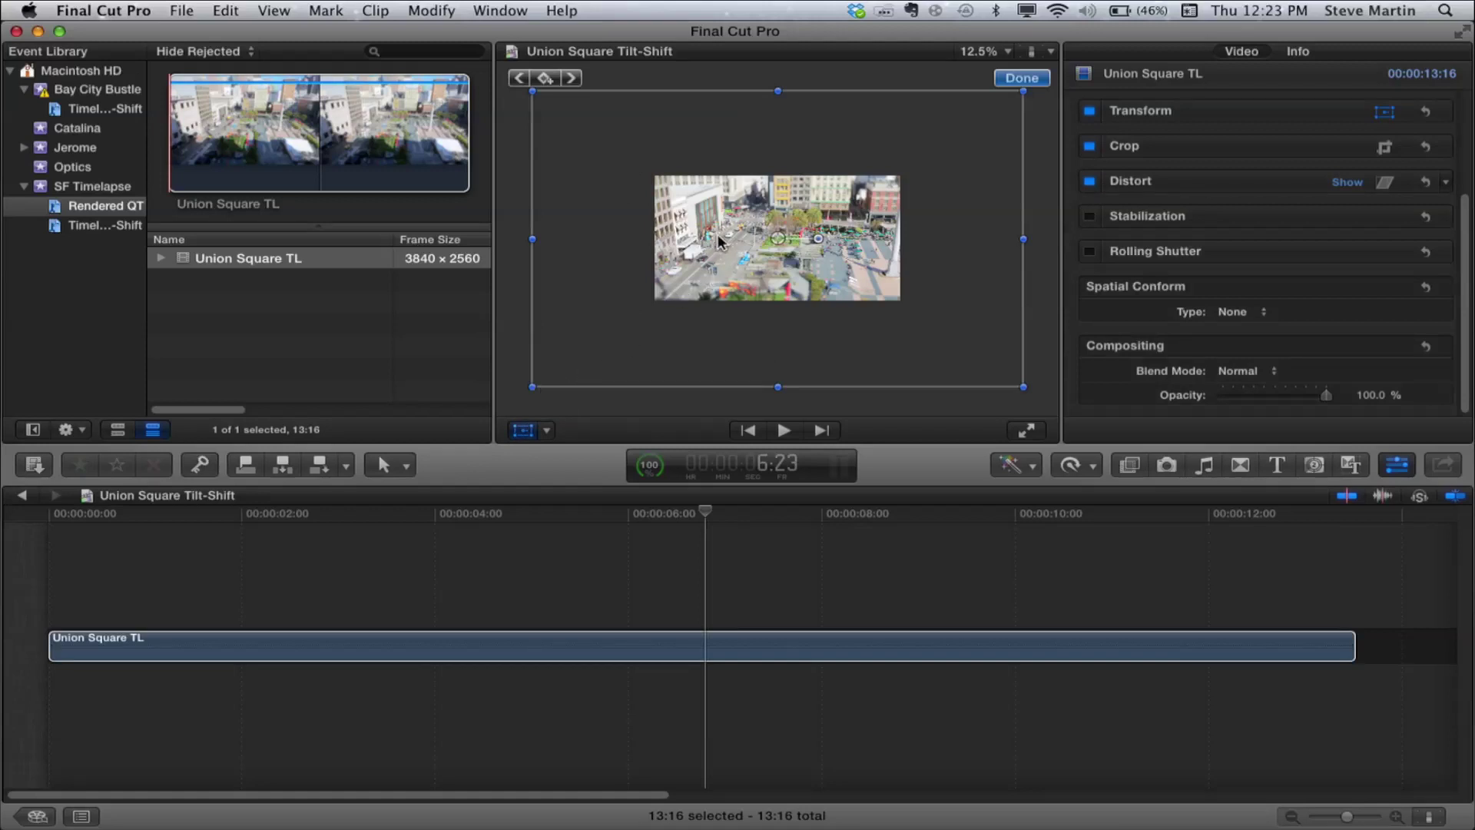
mouse_move(719, 239)
left_mouse_down()
mouse_move(729, 231)
mouse_move(675, 208)
mouse_move(735, 268)
left_mouse_up()
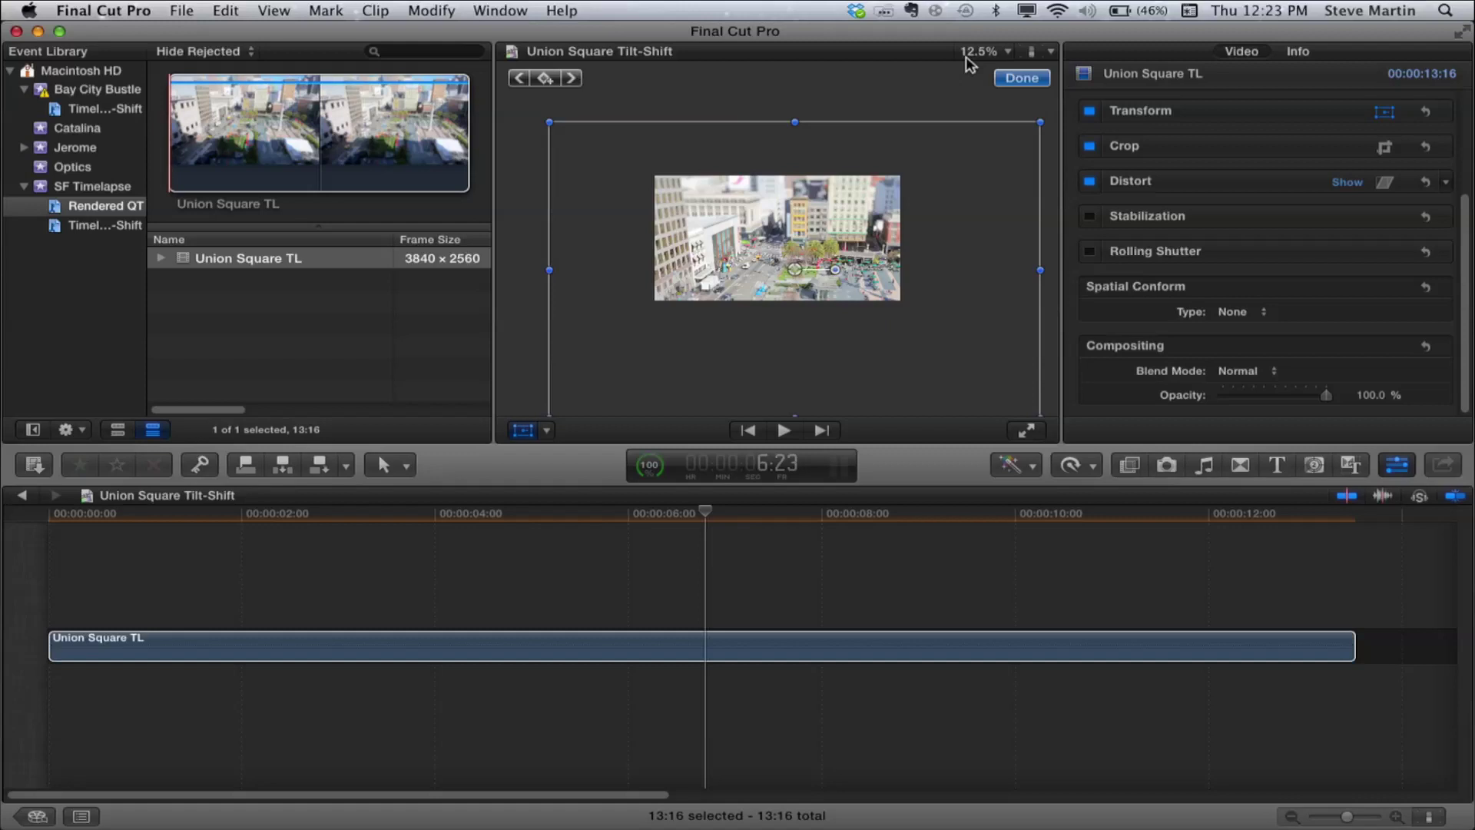
mouse_move(937, 245)
left_mouse_down()
mouse_move(905, 266)
mouse_move(918, 224)
left_mouse_up()
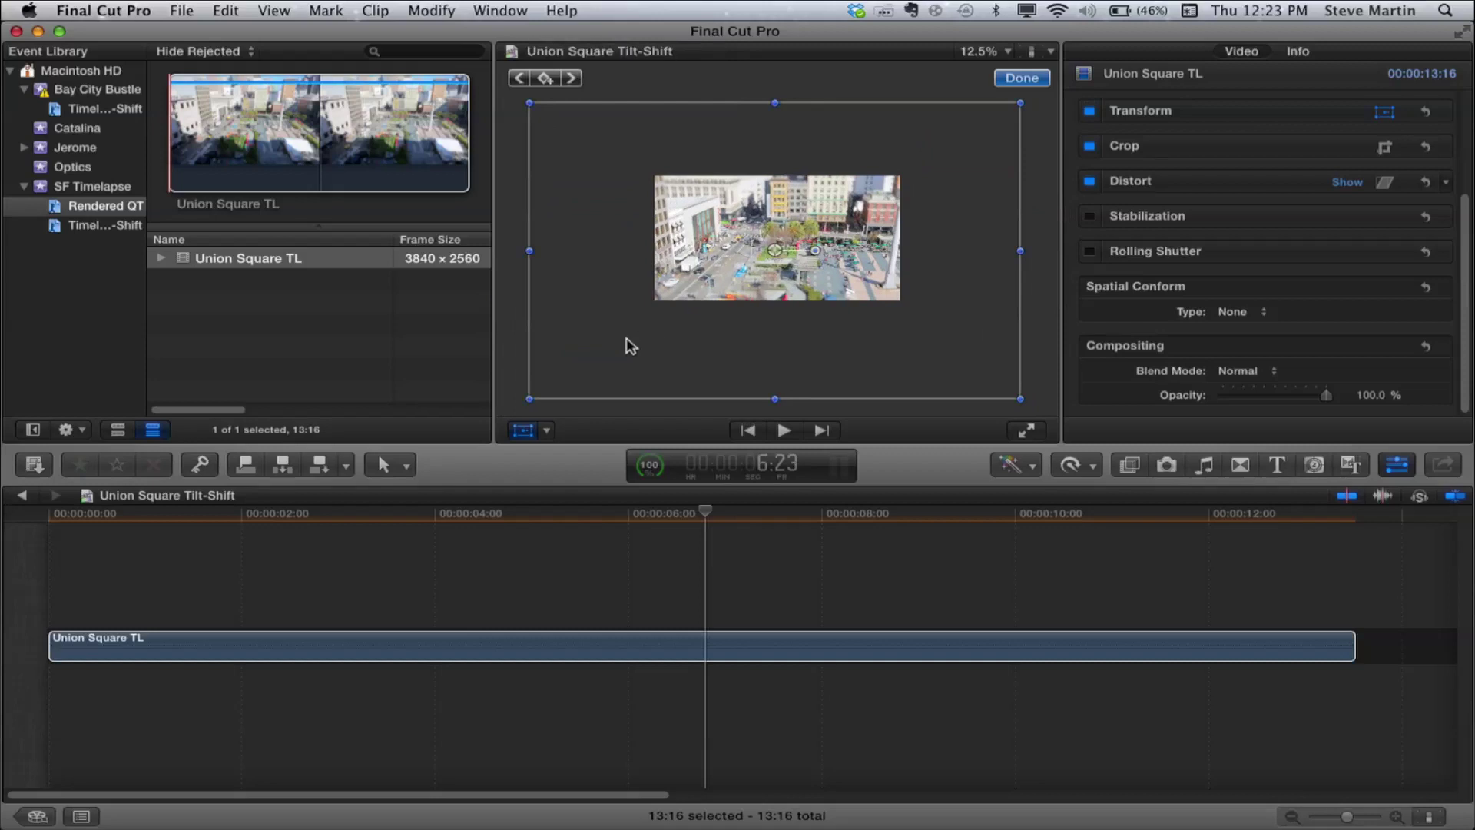
Step: Scale the clip to 75%, nudge it up-right, and fit the viewer
mouse_move(530, 396)
left_mouse_down()
mouse_move(620, 342)
mouse_move(606, 353)
left_mouse_up()
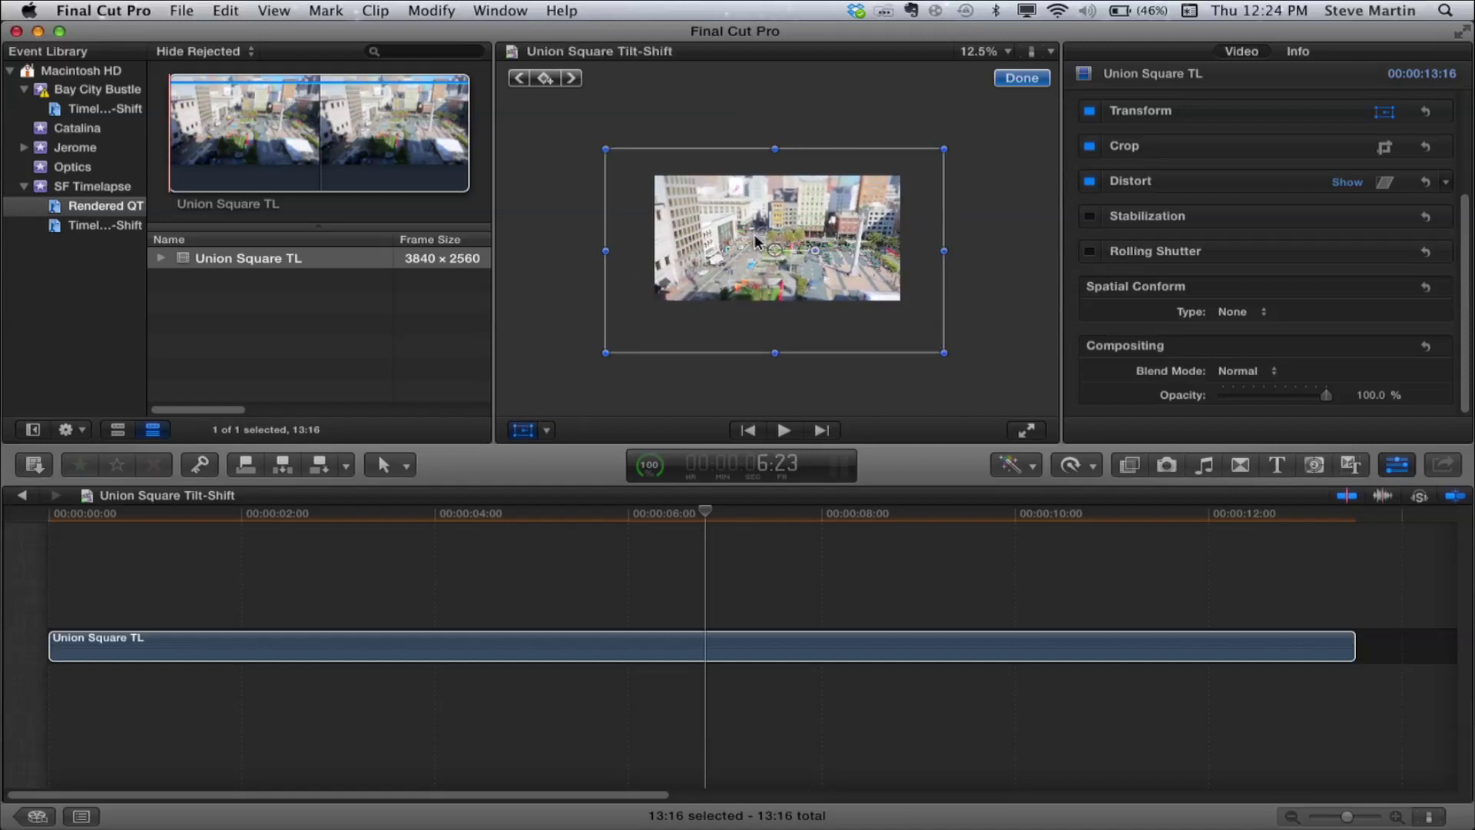
mouse_move(722, 253)
left_mouse_down()
mouse_move(765, 242)
mouse_move(733, 260)
left_mouse_up()
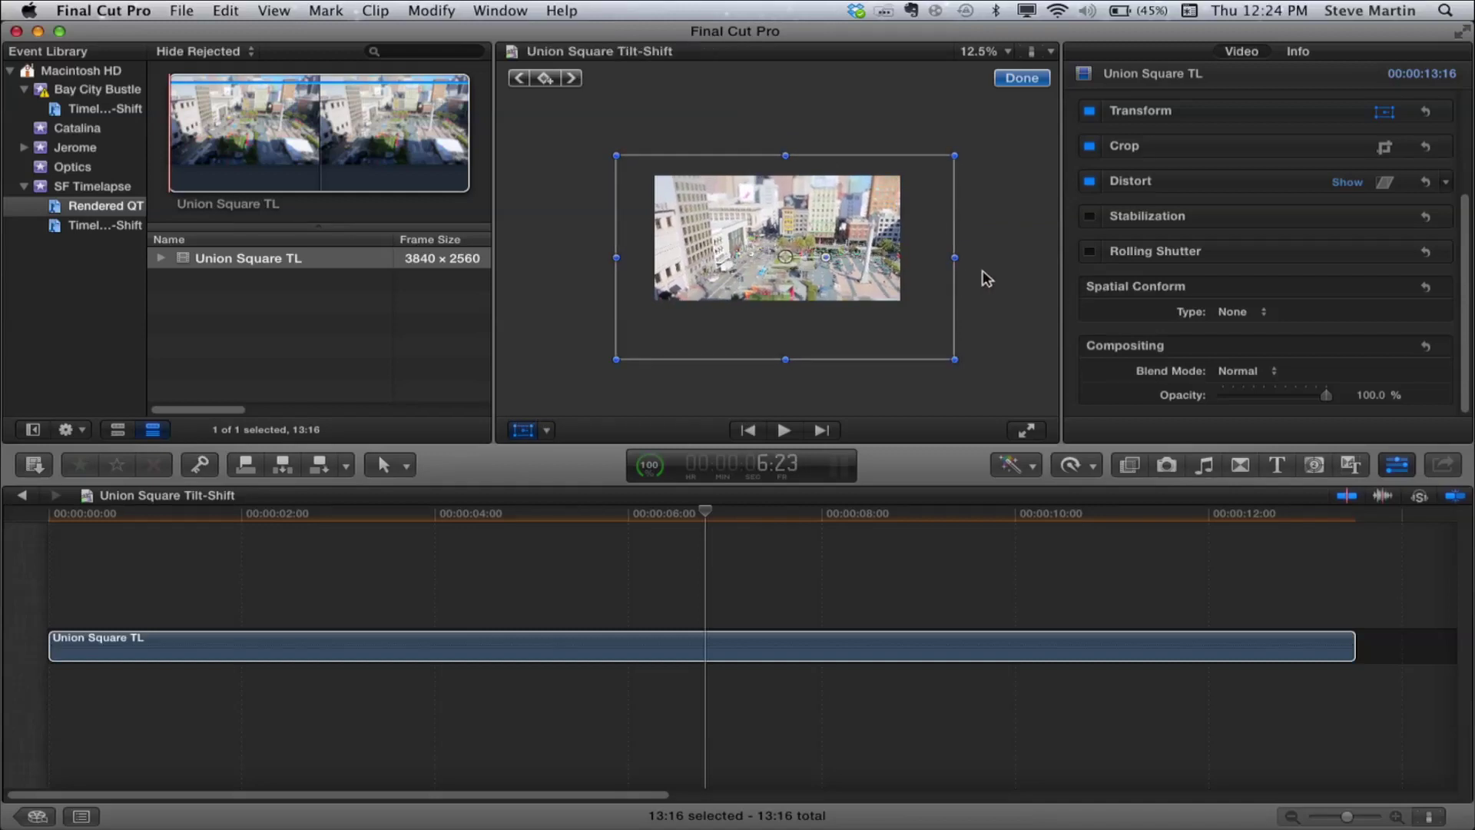
key("shift+z")
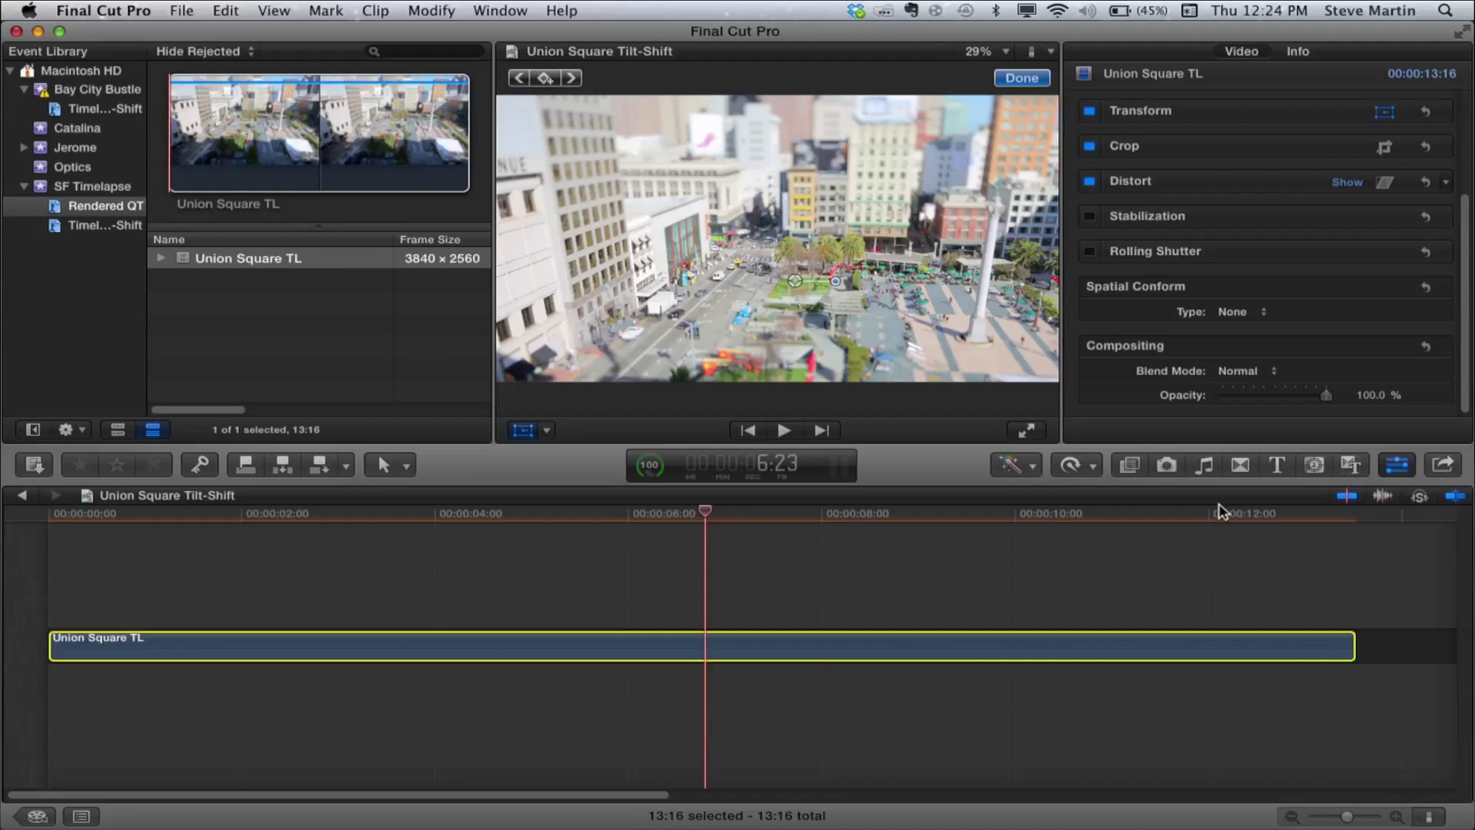
Step: In the Color Board, darken the Union Square TL clip's shadows slightly and raise saturation
key("super+6")
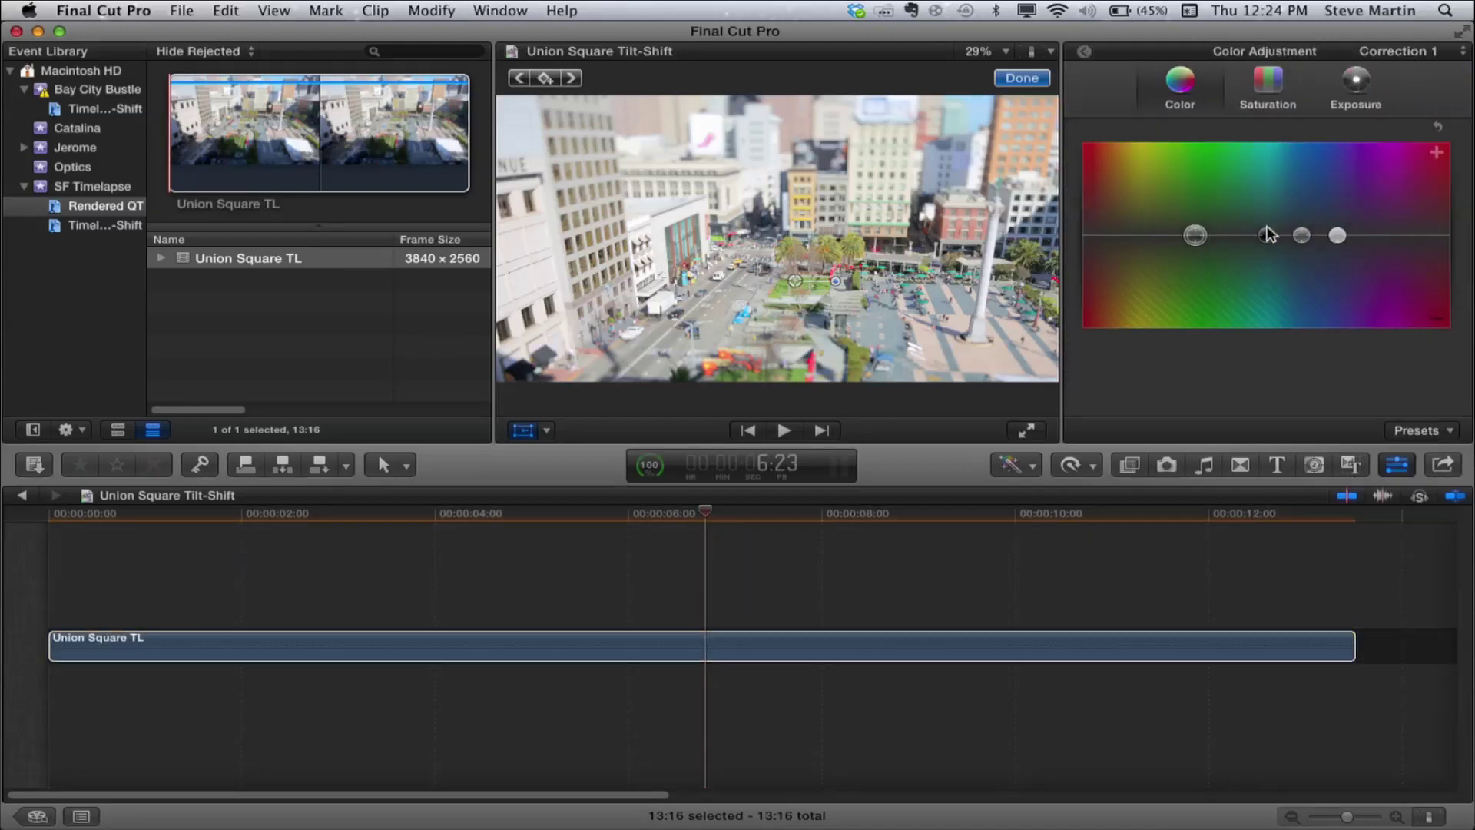
left_click(1337, 77)
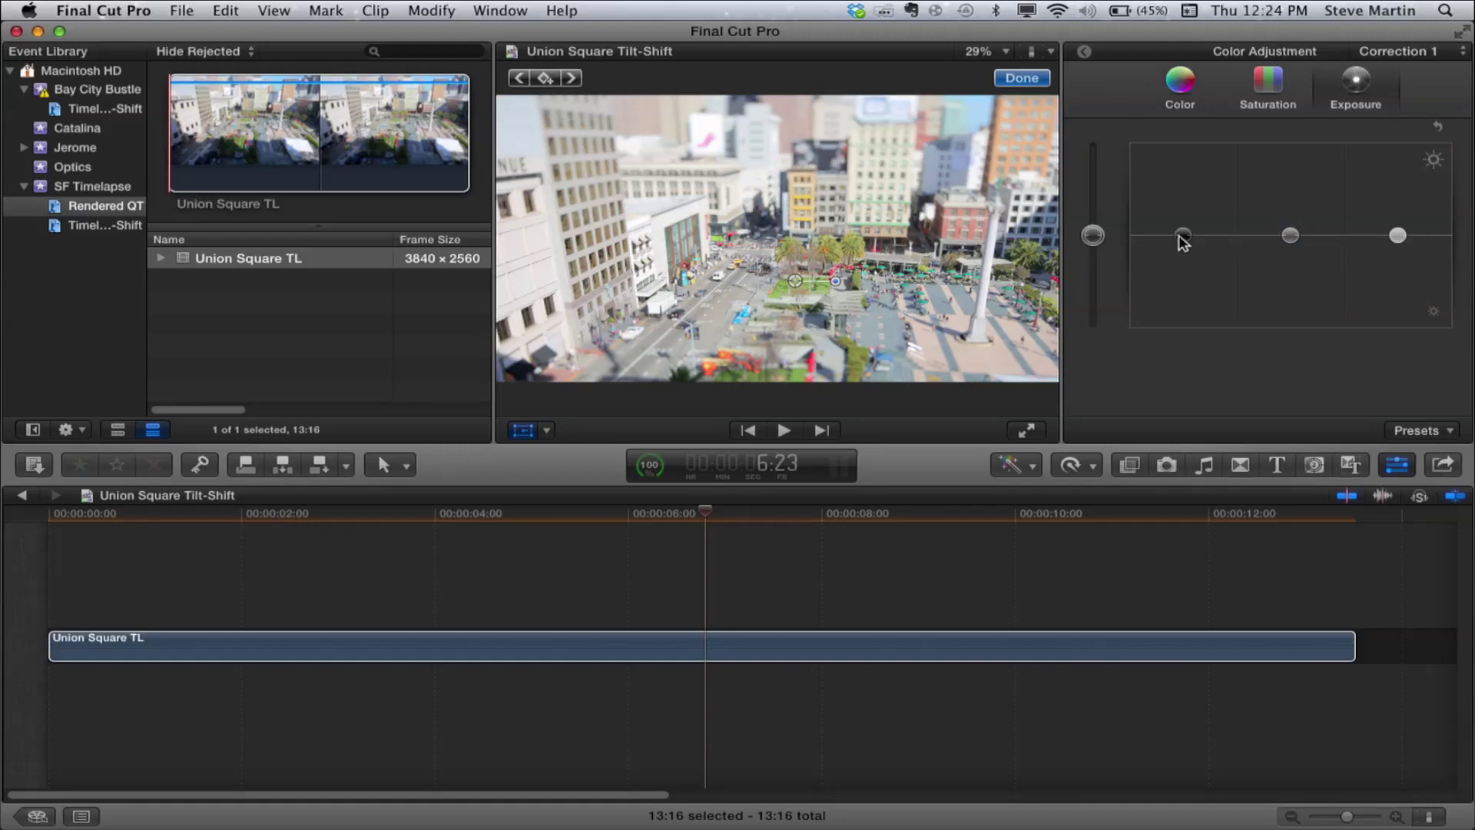
left_click_drag(1183, 243, 1186, 250)
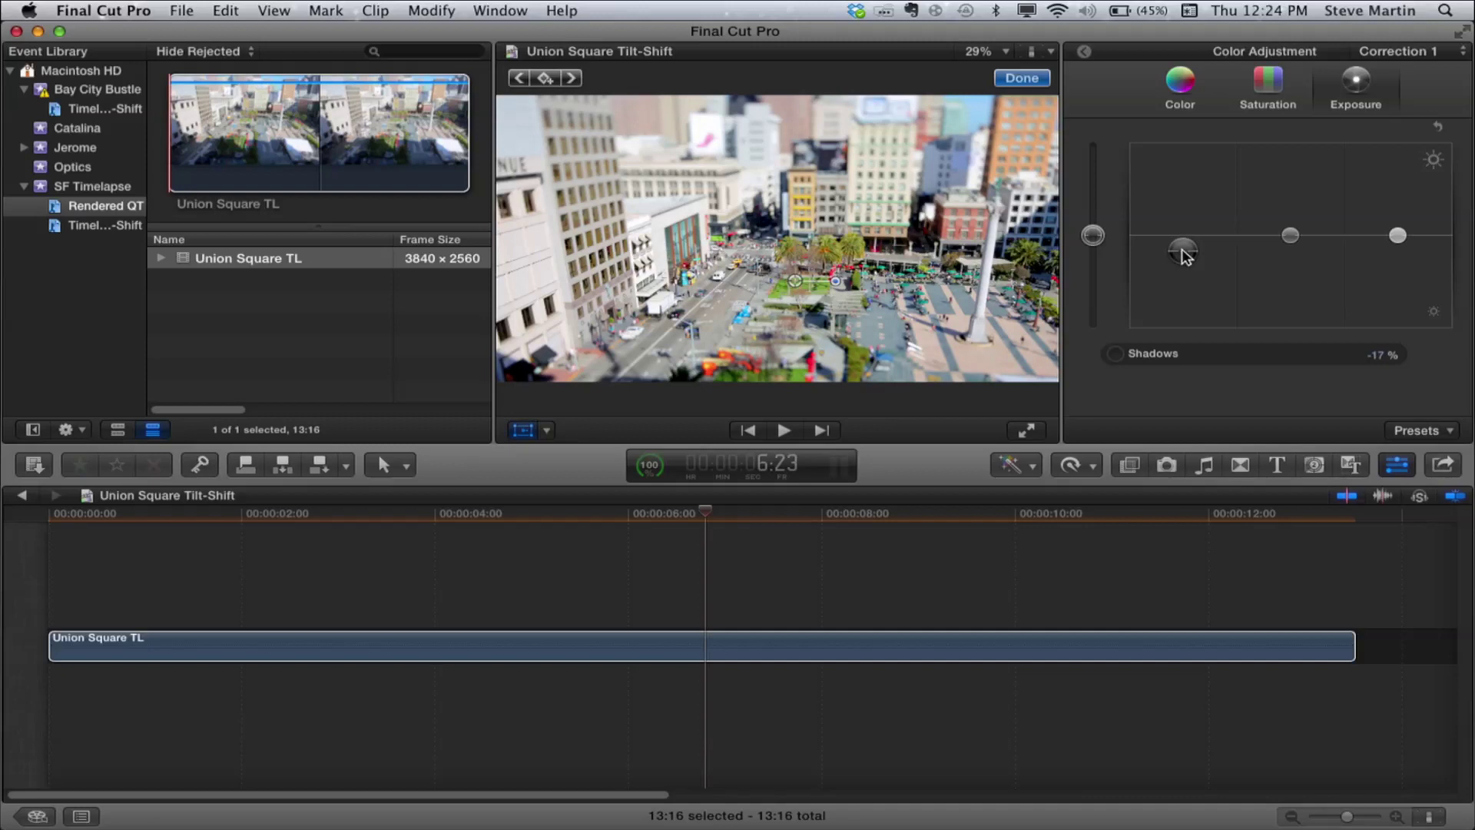
left_click(1260, 99)
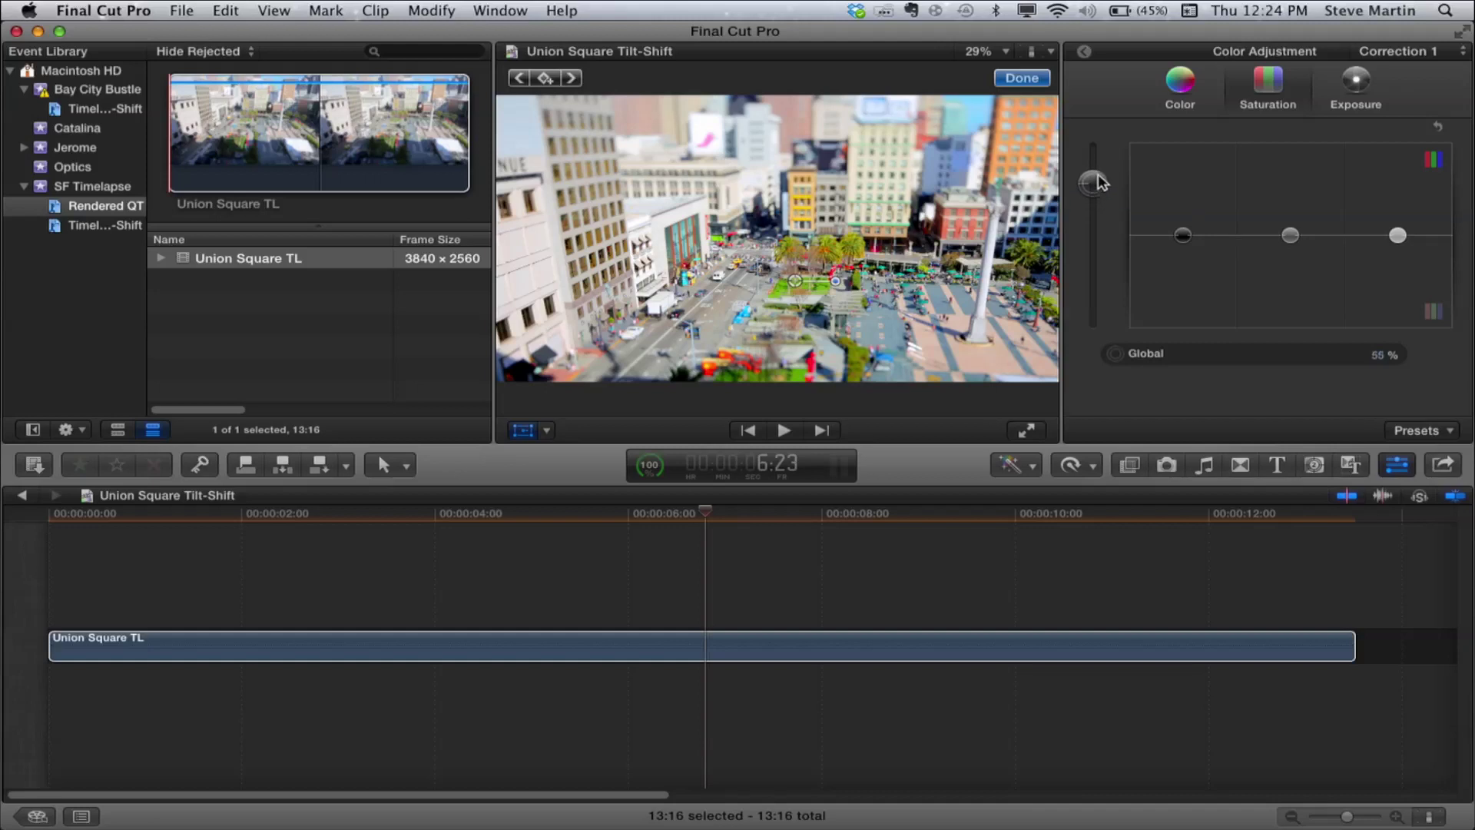
Step: Toggle Correction 1 off and on to compare before and after, leaving it enabled
left_click(1084, 51)
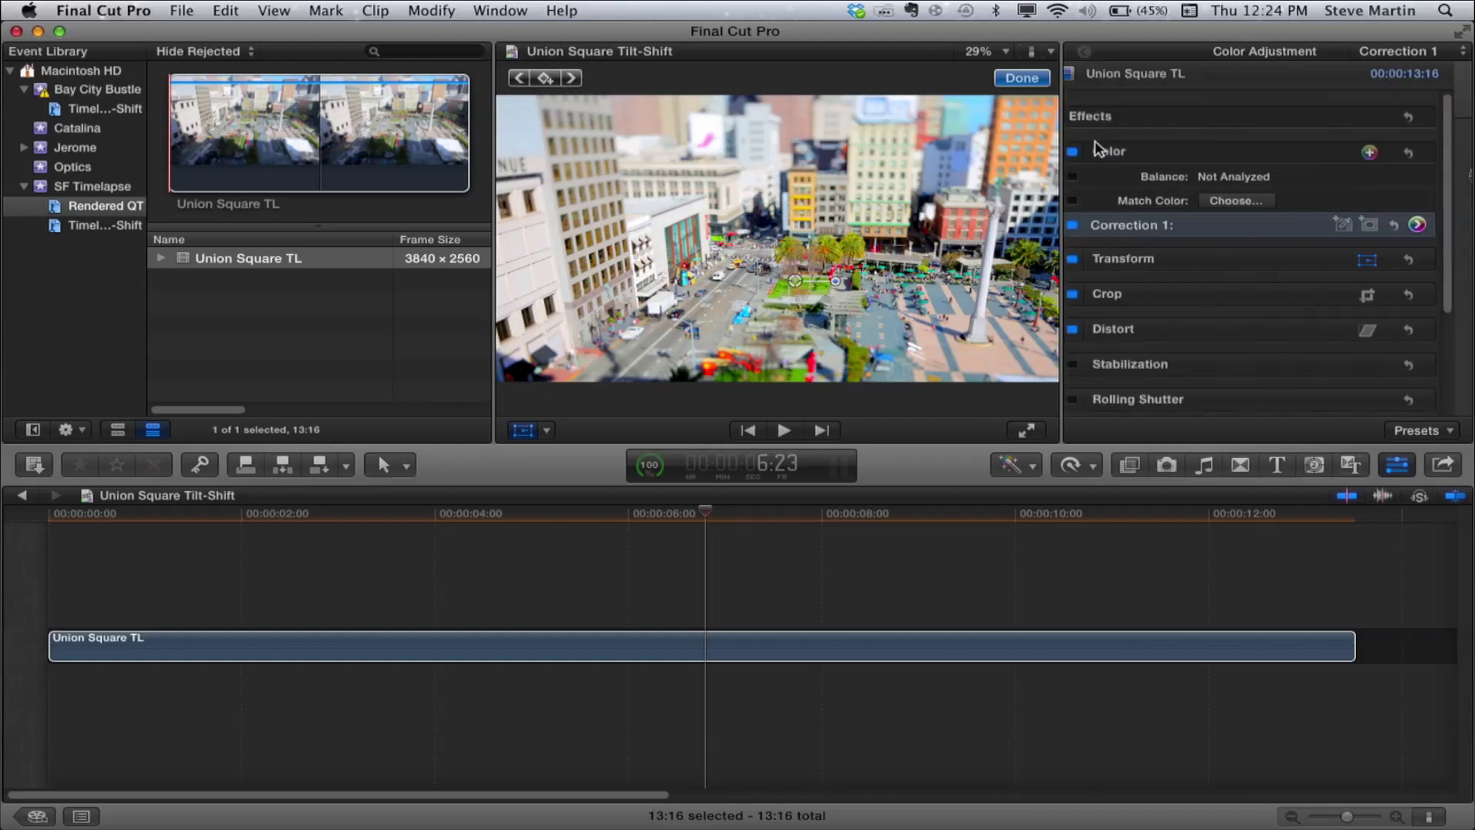
left_click(1090, 226)
left_click(1090, 225)
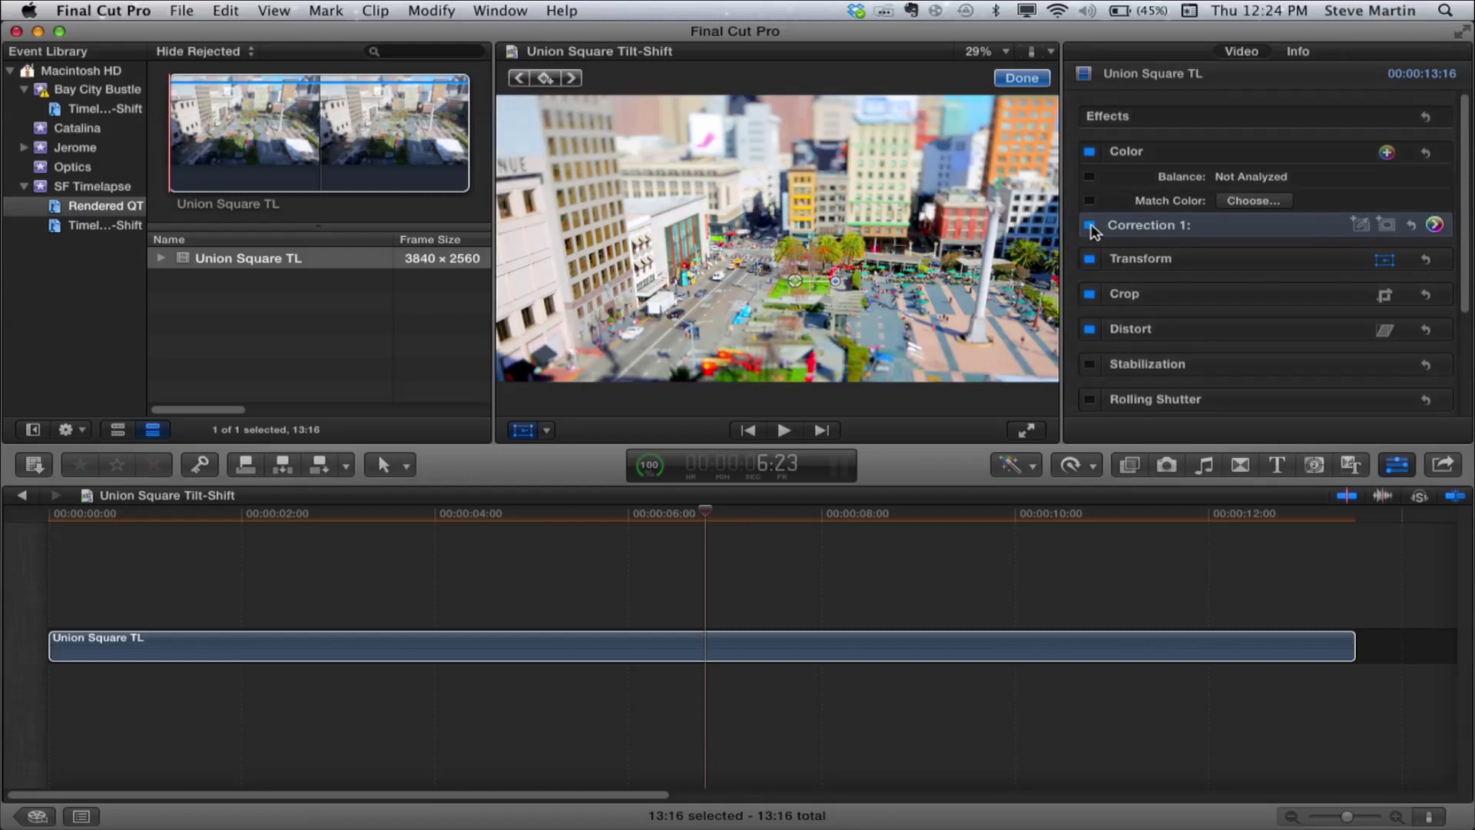
left_click(1090, 225)
left_click(1090, 225)
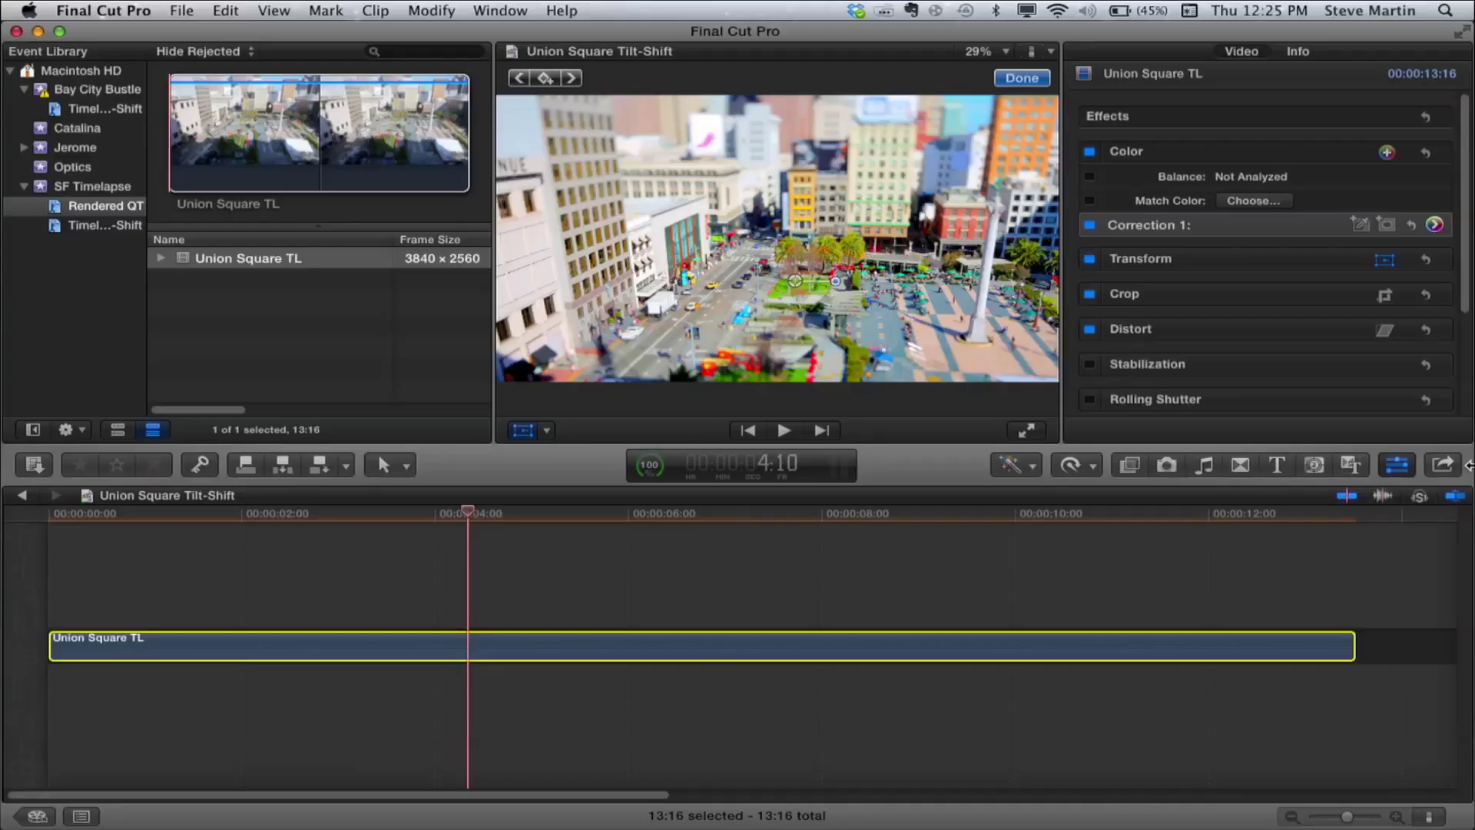
Step: Open Share > Master File settings and keep the Source - Apple ProRes 422 video codec
left_click(1443, 465)
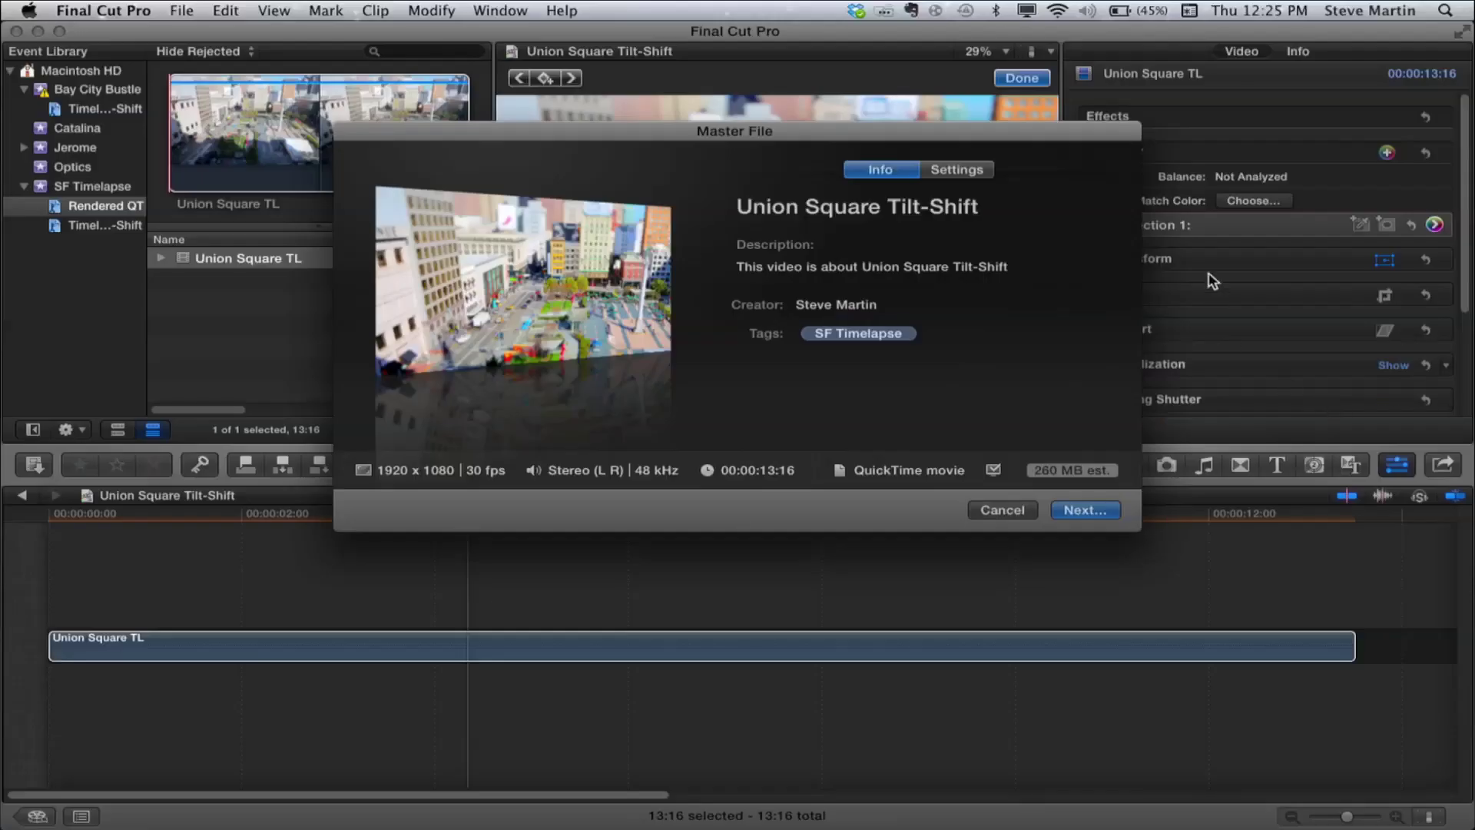
left_click(956, 170)
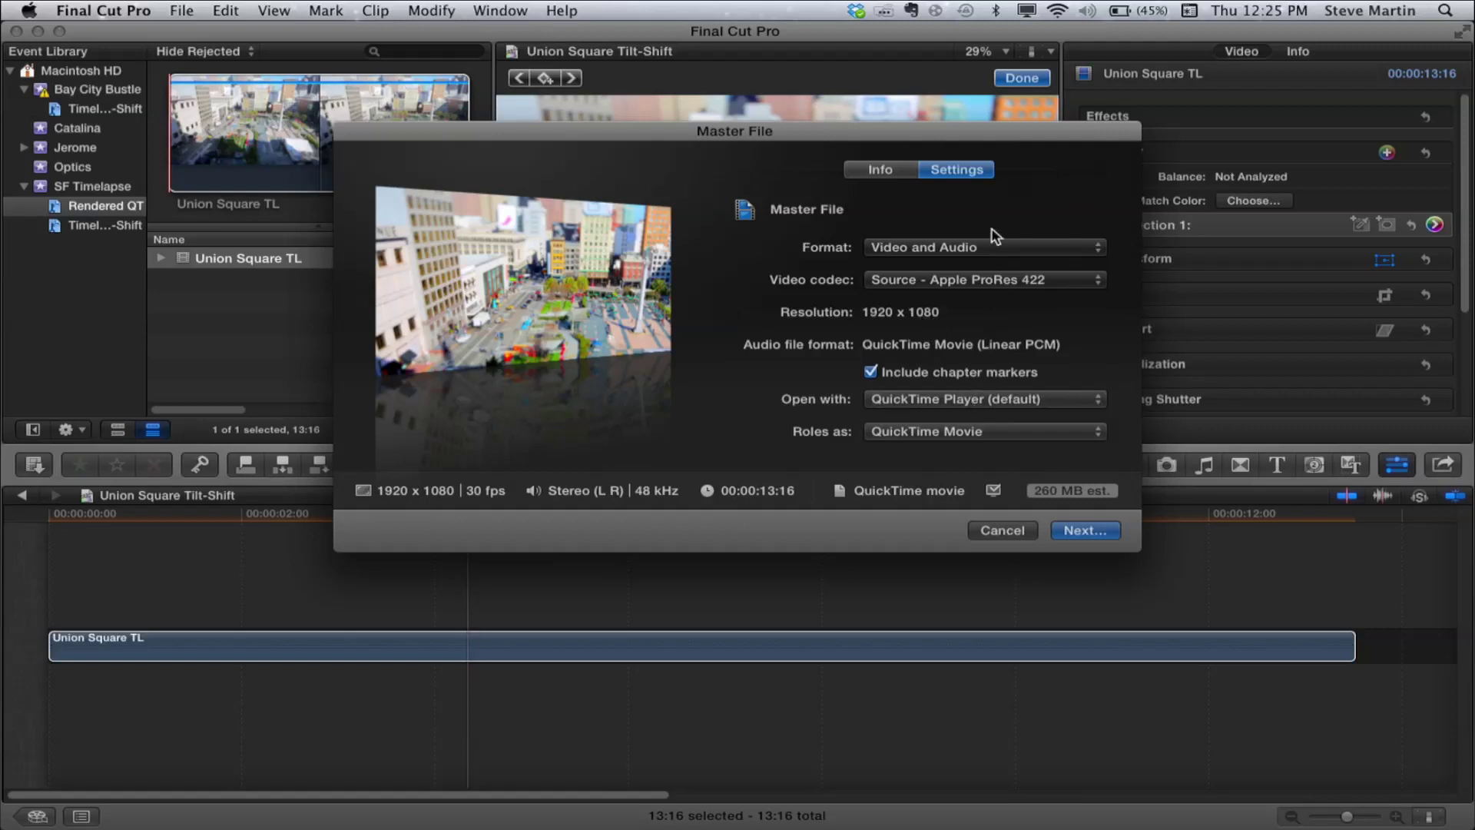
left_click(984, 280)
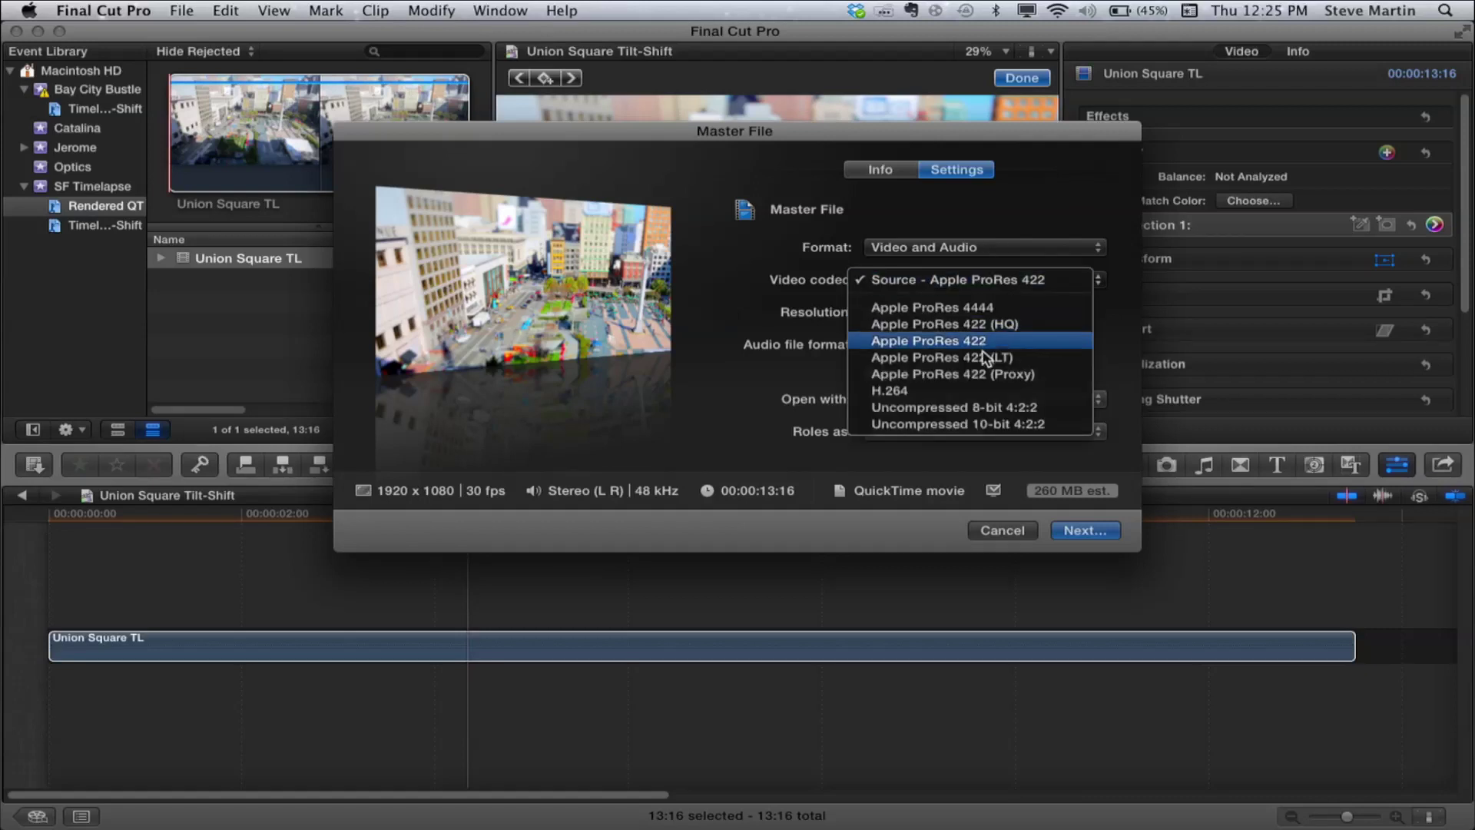
left_click(1026, 264)
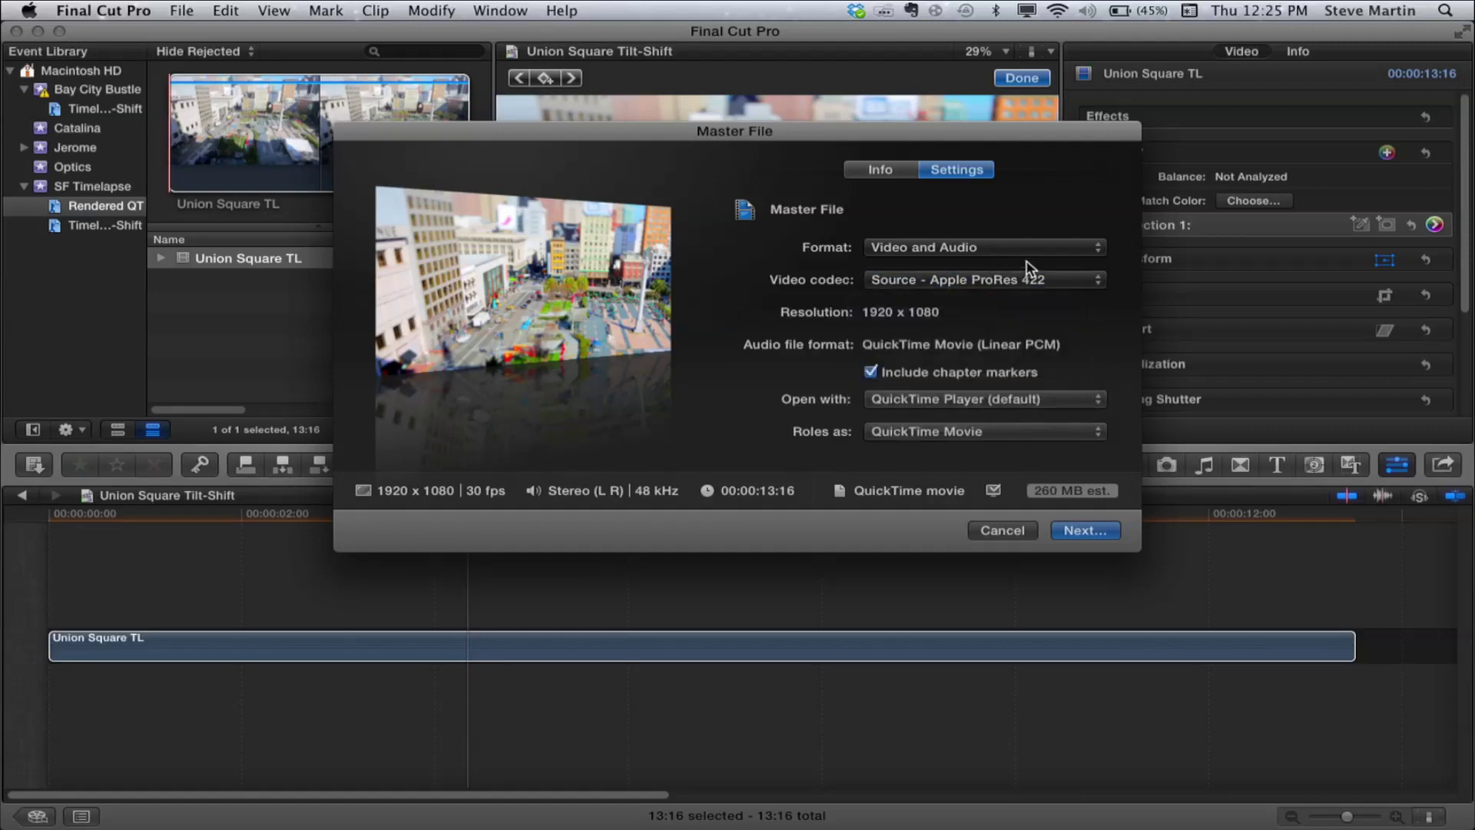